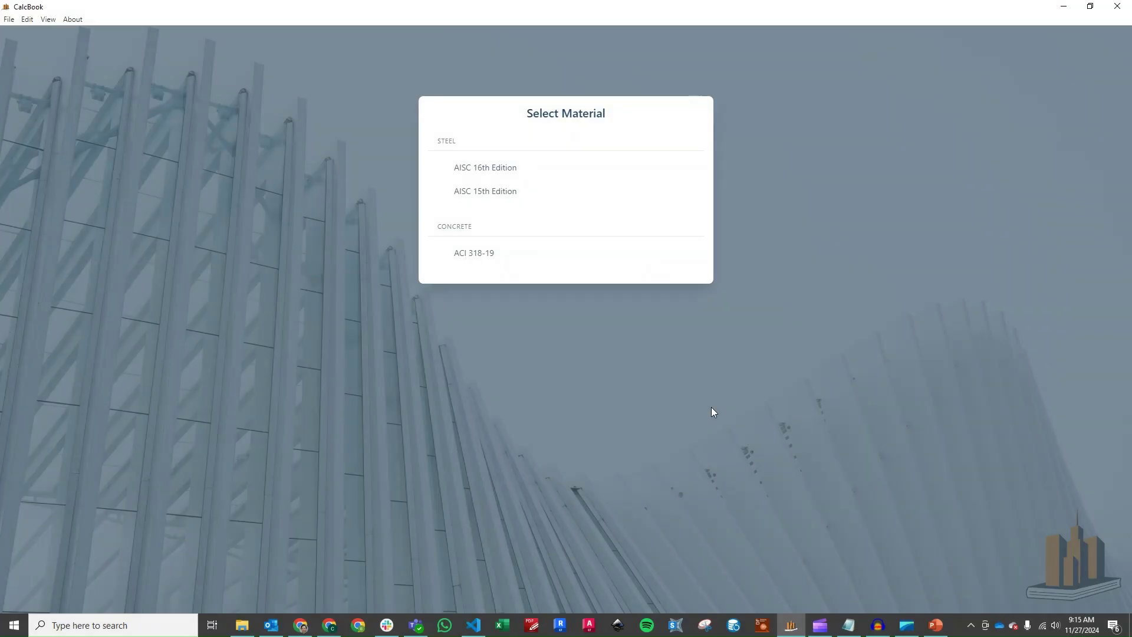
# Step: Start a Spread Footing Design (Uniaxial Bending) calculation under the ACI 318-19 concrete code
pyautogui.click(560, 264)
pyautogui.click(605, 347)
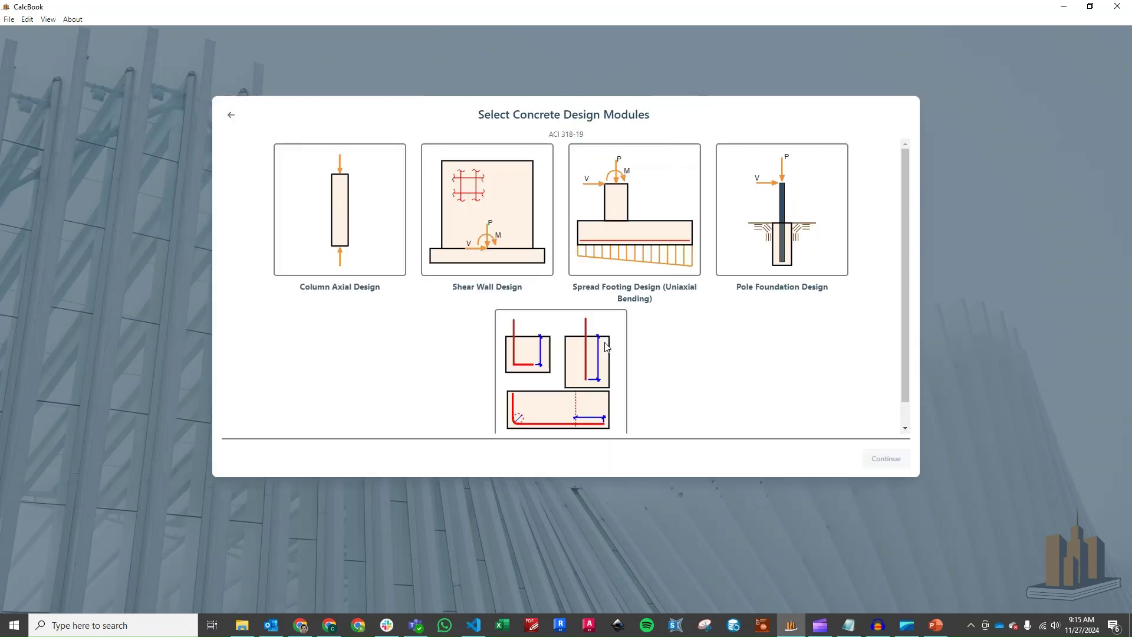
pyautogui.click(653, 235)
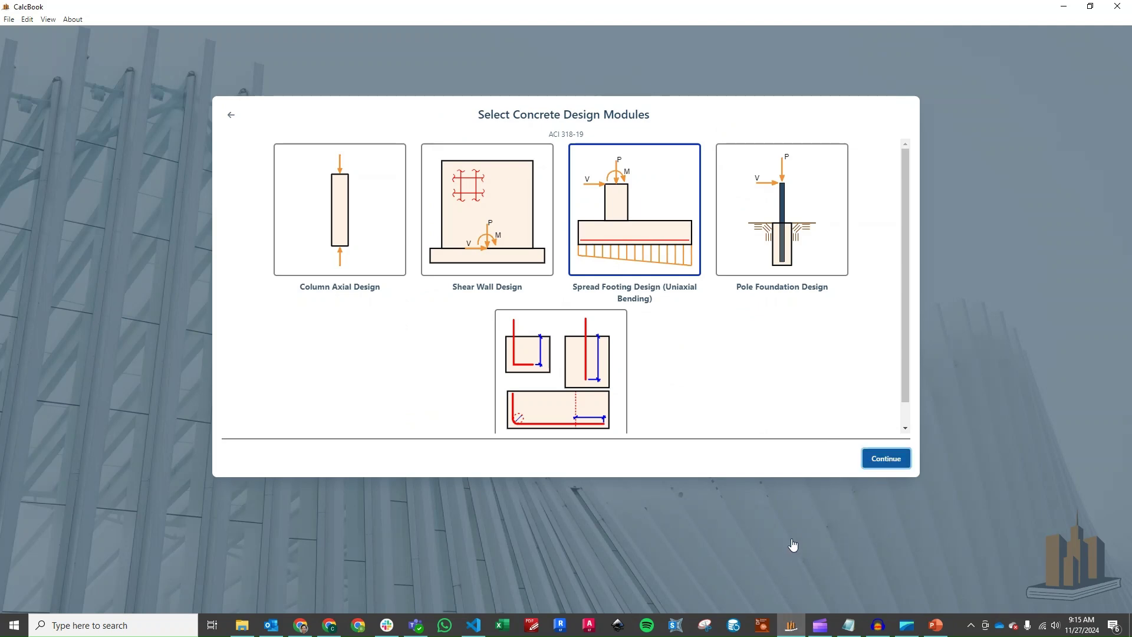
pyautogui.press('Return')
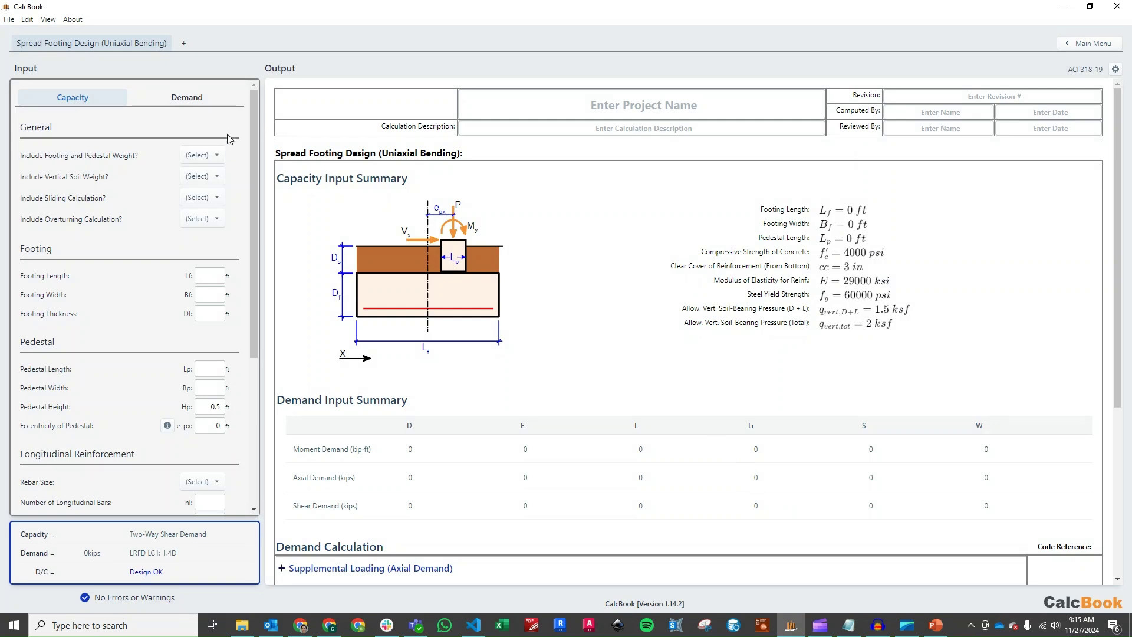
# Step: Include the footing and pedestal weight, vertical soil weight, sliding calculation and overturning calculation by setting each option to Yes
pyautogui.click(211, 156)
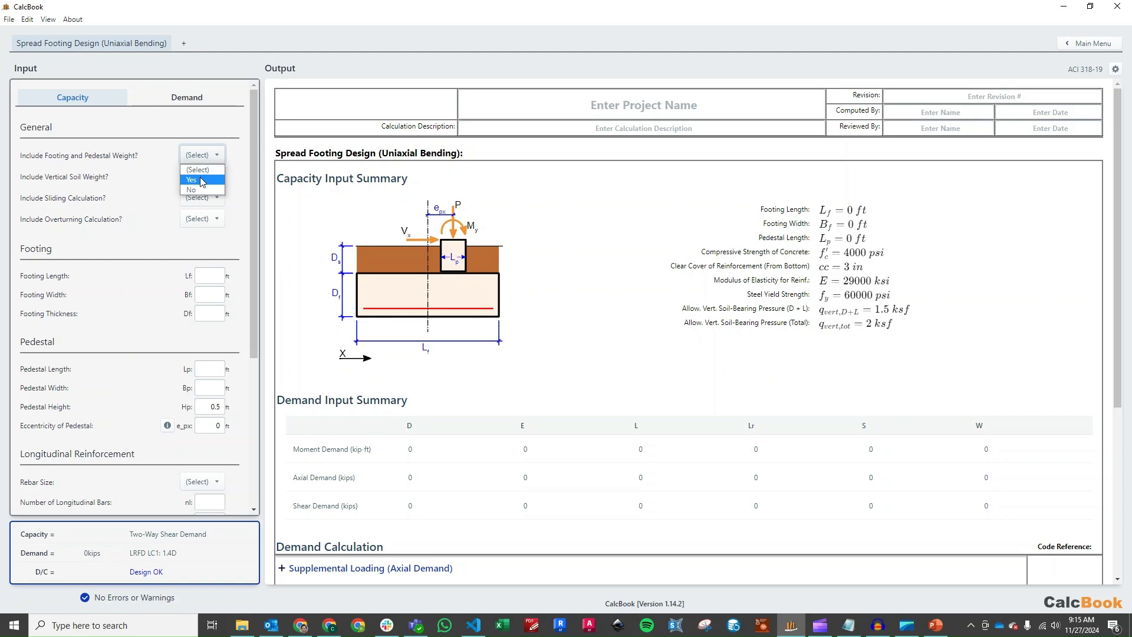
pyautogui.click(203, 179)
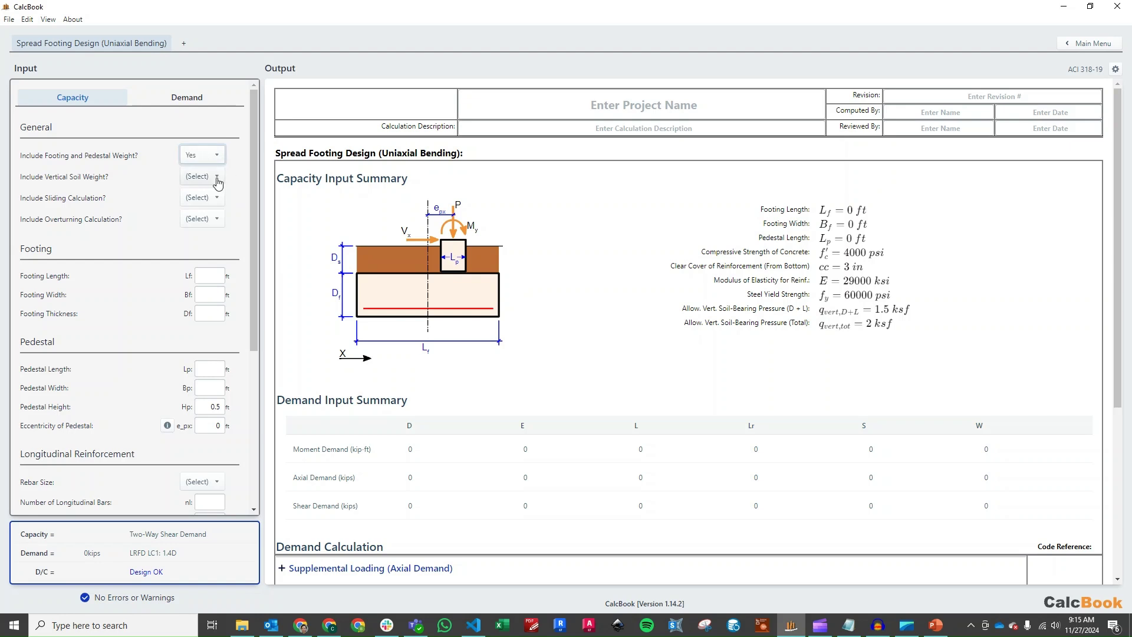
pyautogui.click(218, 180)
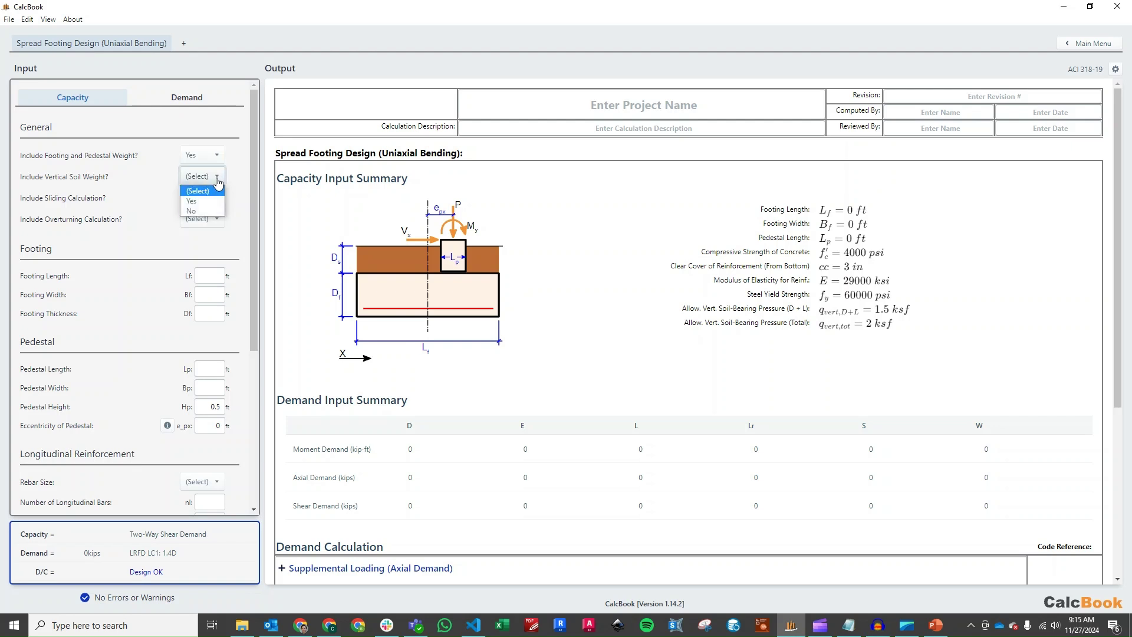
pyautogui.click(198, 190)
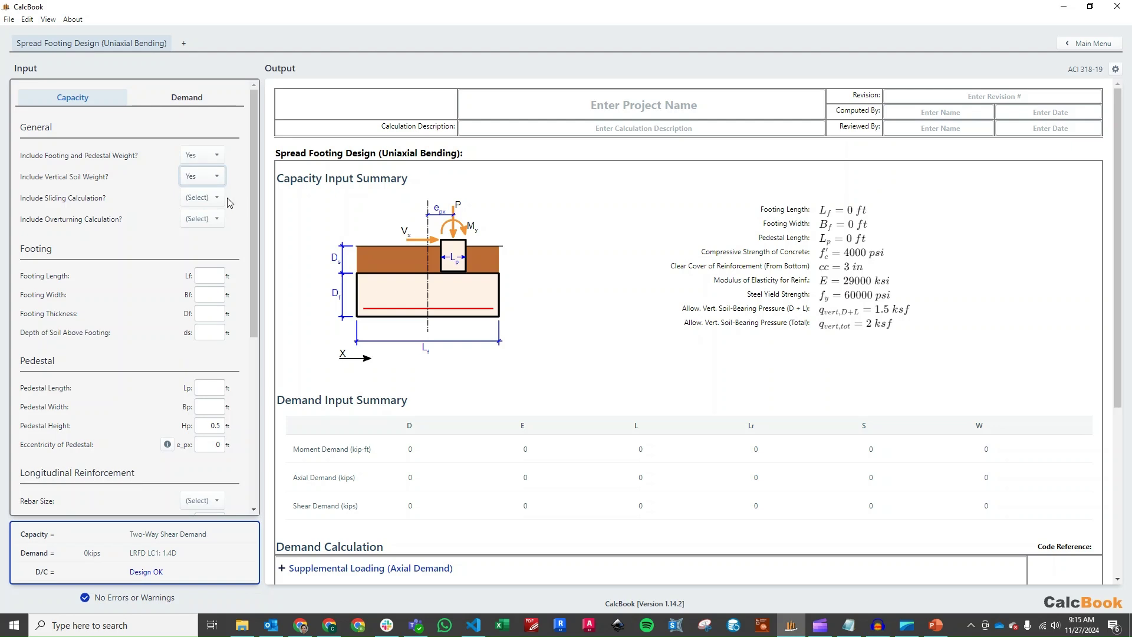
pyautogui.click(216, 198)
pyautogui.click(213, 228)
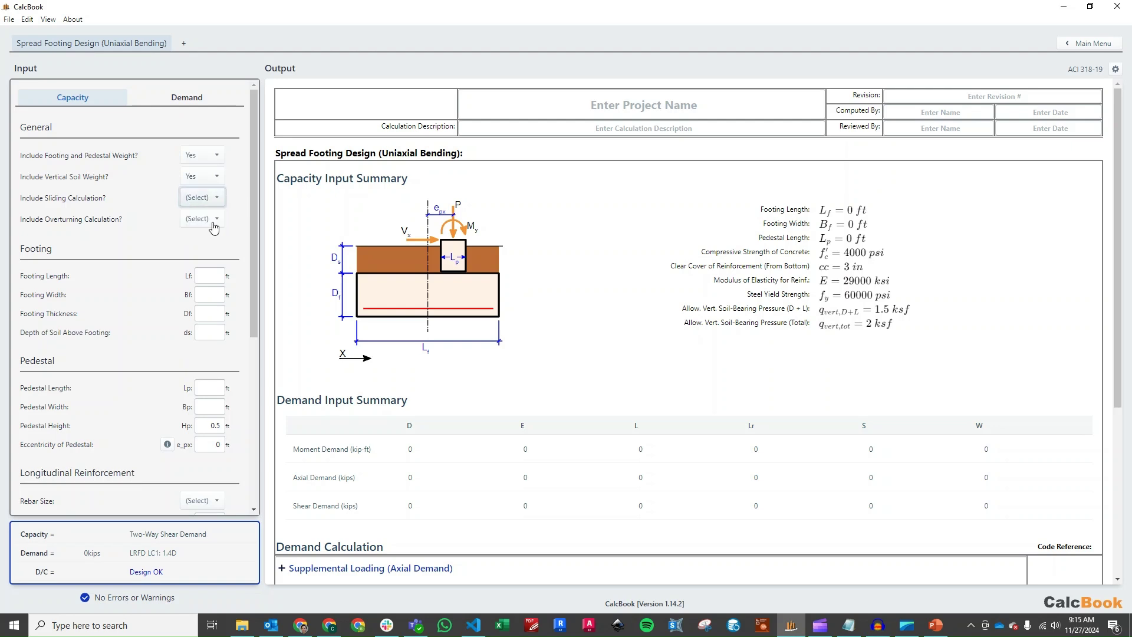
pyautogui.click(202, 218)
pyautogui.click(202, 246)
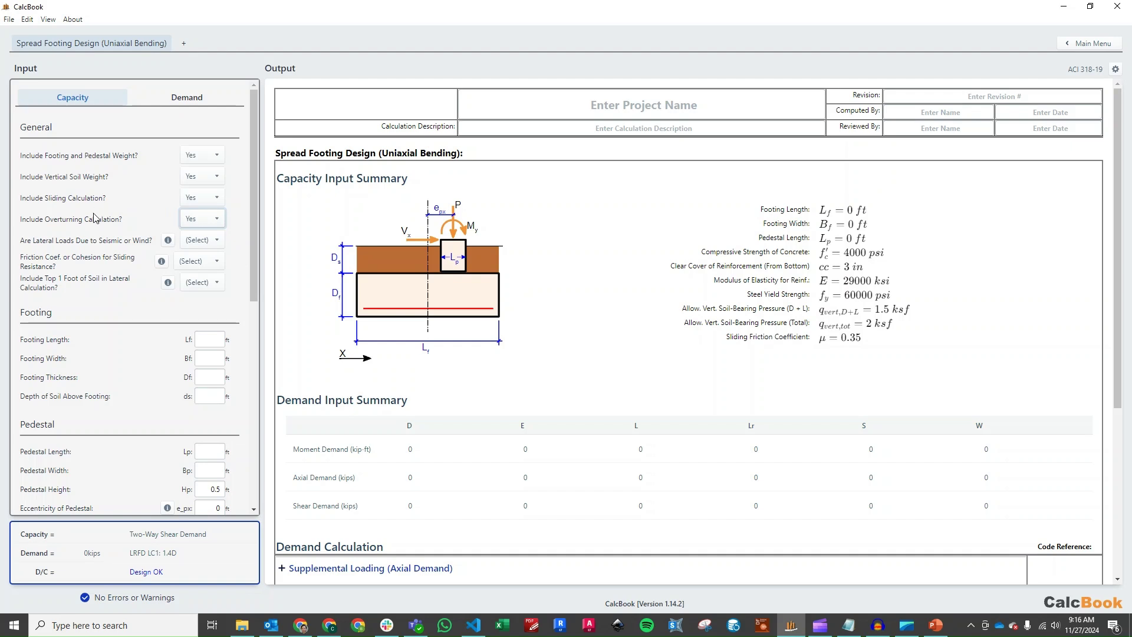
# Step: Mark lateral loads as due to seismic or wind, use Friction for sliding resistance, and include the top 1 foot of soil
pyautogui.click(205, 242)
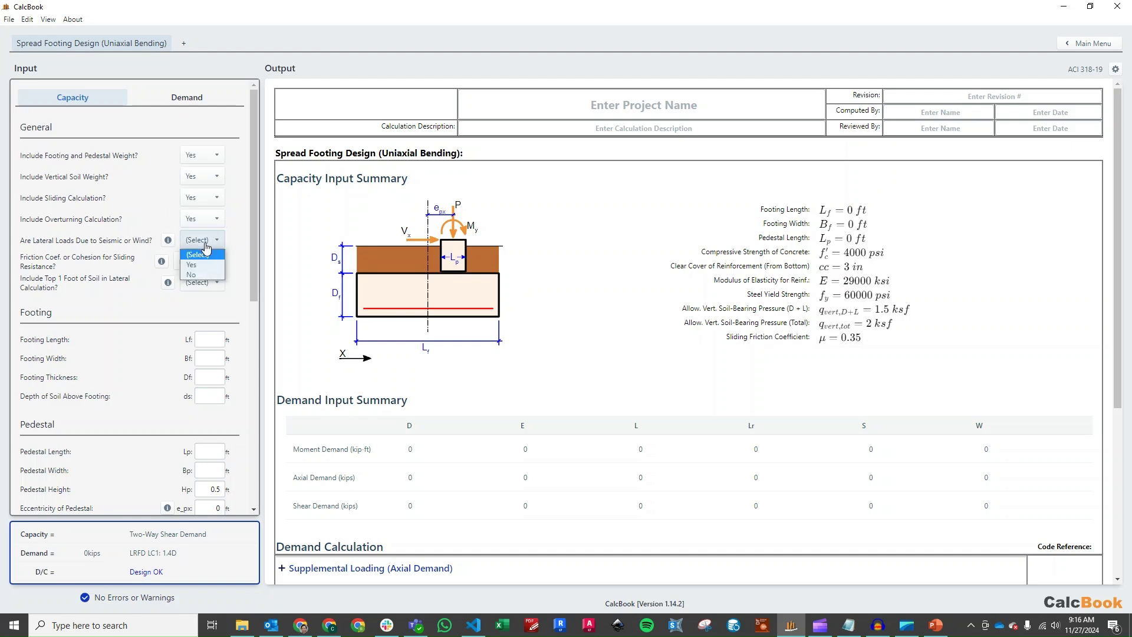
pyautogui.click(203, 269)
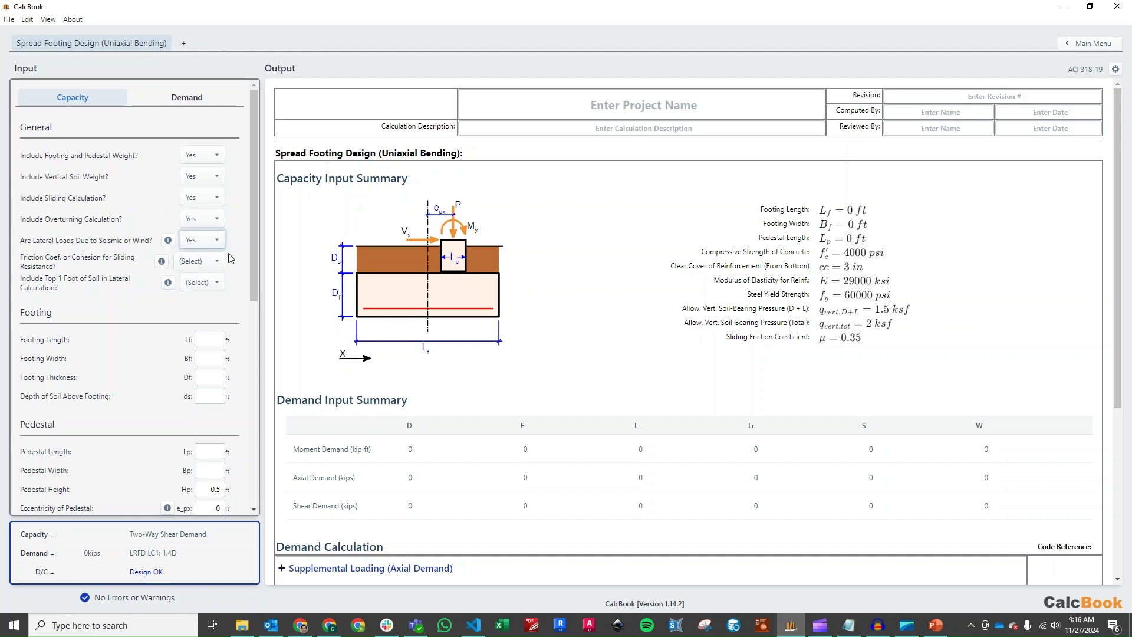
pyautogui.click(208, 263)
pyautogui.click(210, 288)
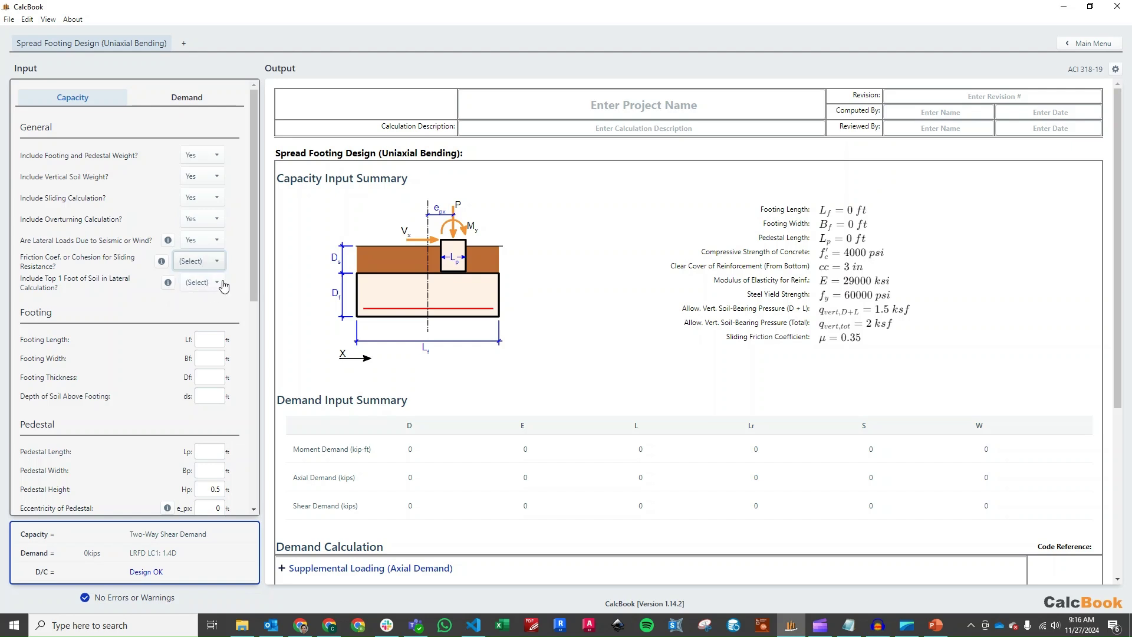
pyautogui.click(206, 283)
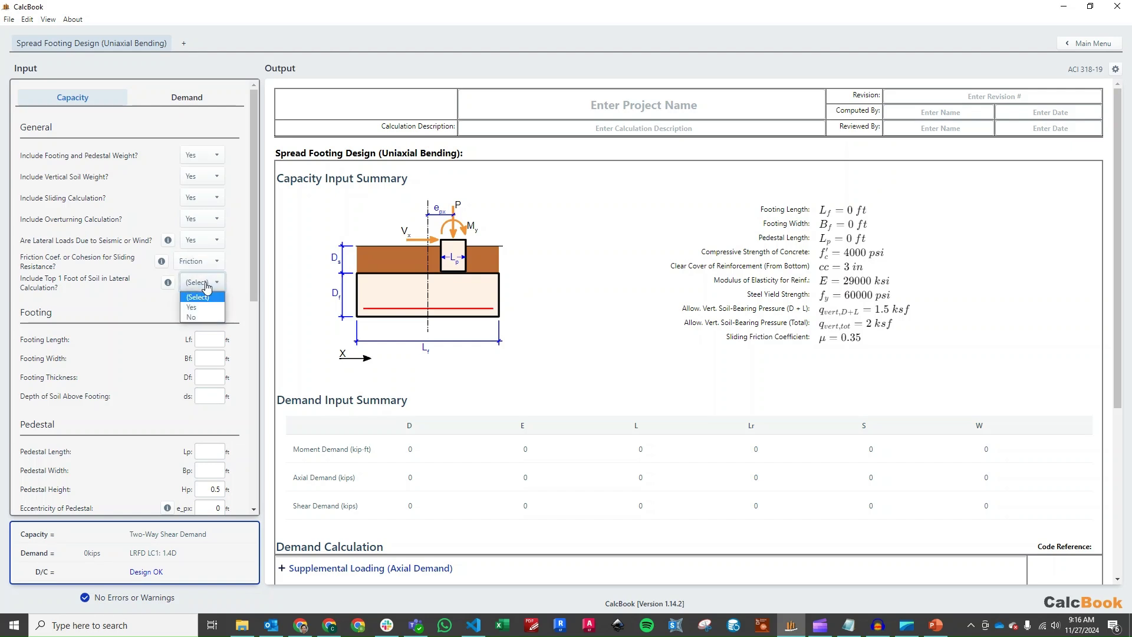
pyautogui.click(207, 309)
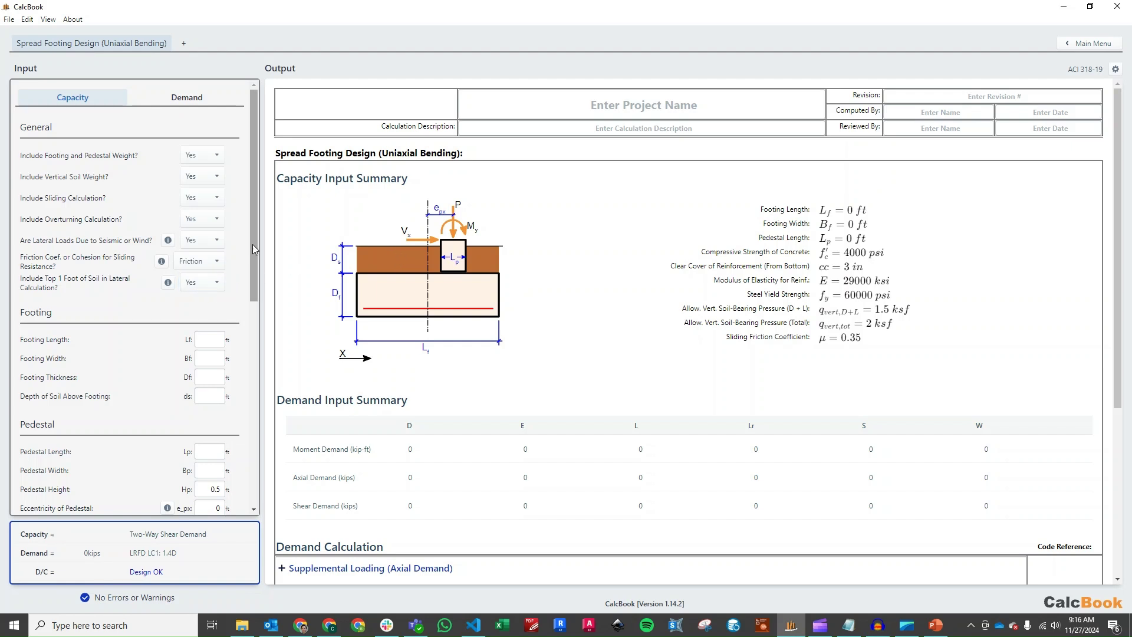
# Step: Set the footing to 7 ft long, 7 ft wide and 1.5 ft thick, with 2 ft of soil above it
pyautogui.moveTo(255, 235); pyautogui.dragTo(238, 272)
pyautogui.click(203, 247)
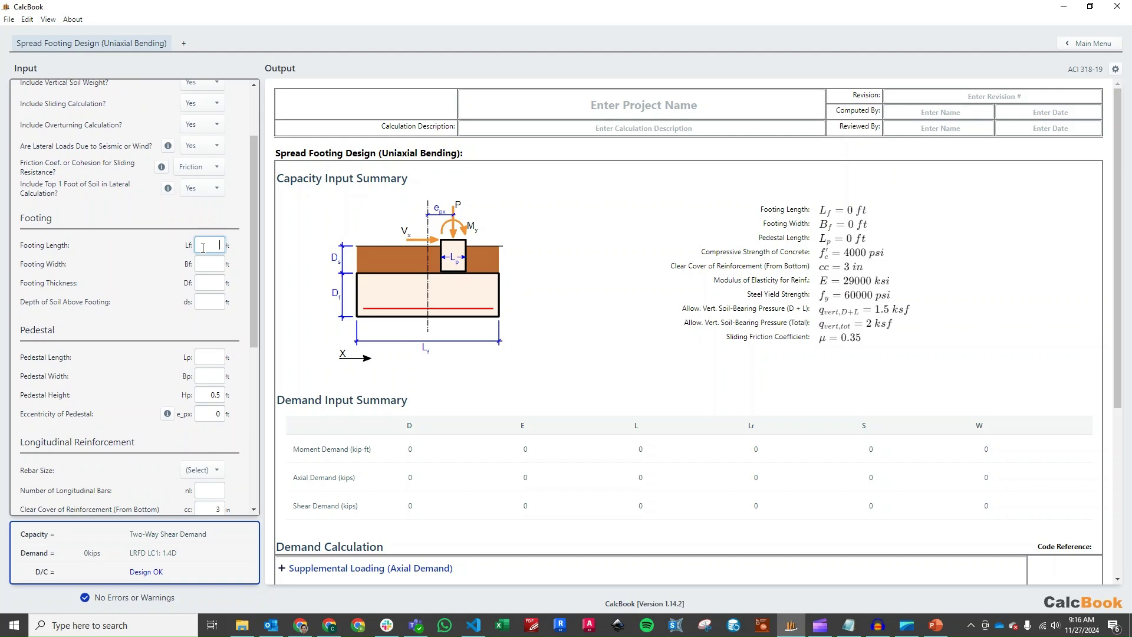
pyautogui.press('Tab')
pyautogui.press('Tab')
pyautogui.write('1.5')
pyautogui.press('Tab')
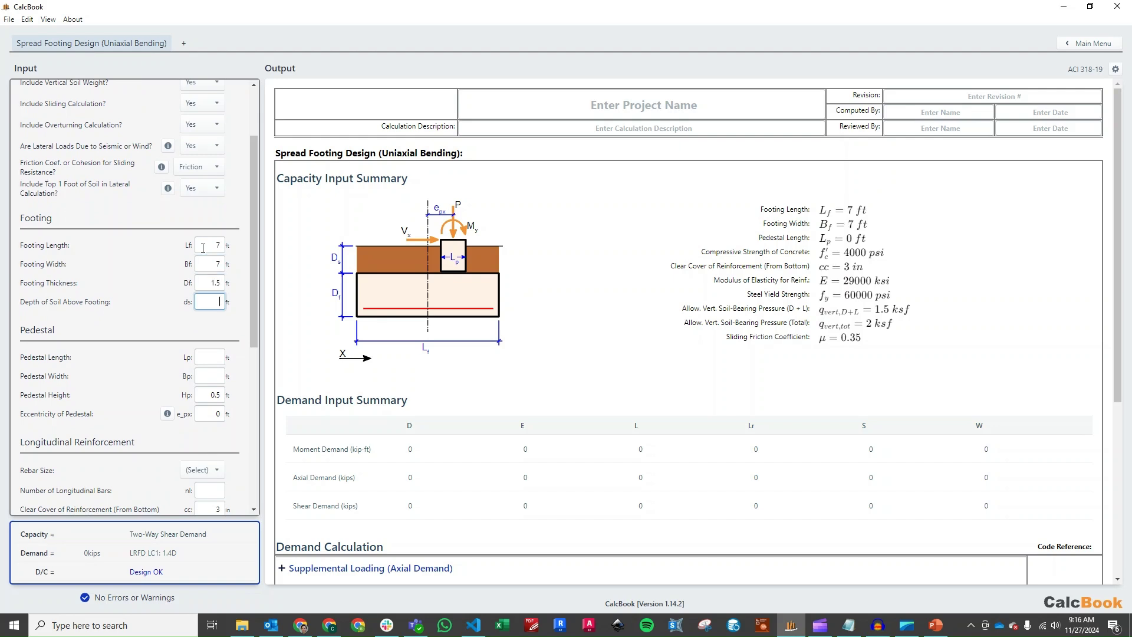
pyautogui.press('Tab')
# Step: Set the pedestal length and width to 1.5 ft and its height to 2 ft
pyautogui.moveTo(252, 224); pyautogui.dragTo(252, 245)
pyautogui.write('1.5')
pyautogui.press('Tab')
pyautogui.write('1.5')
pyautogui.press('Tab')
pyautogui.write('2')
pyautogui.press('Tab')
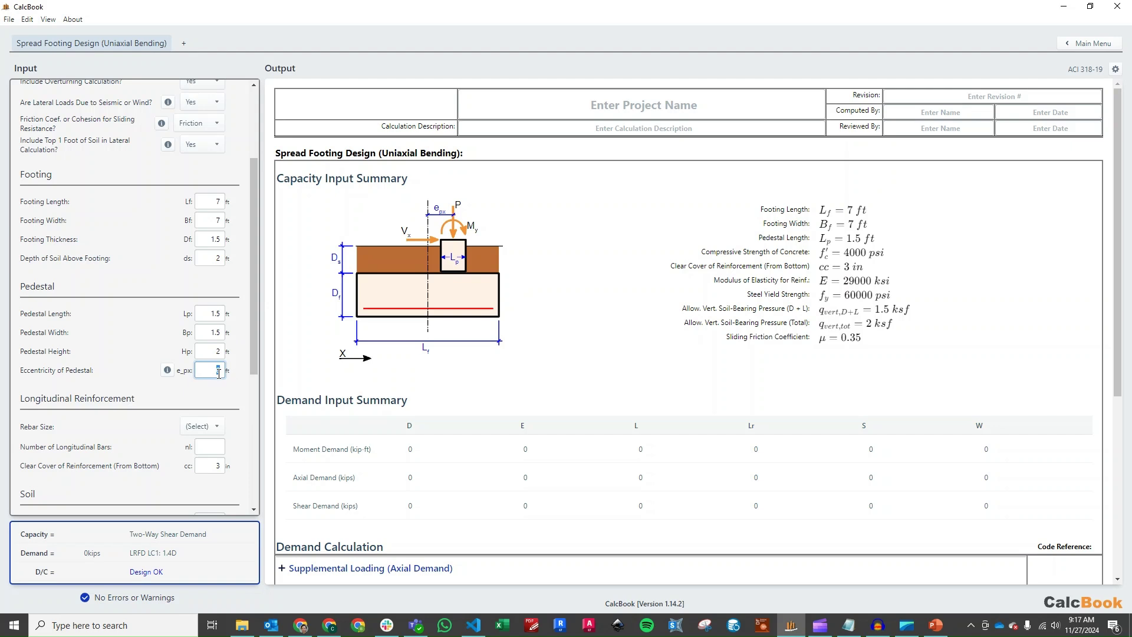
# Step: Define the longitudinal reinforcement as 8 bars of size #7
pyautogui.moveTo(254, 313); pyautogui.dragTo(253, 362)
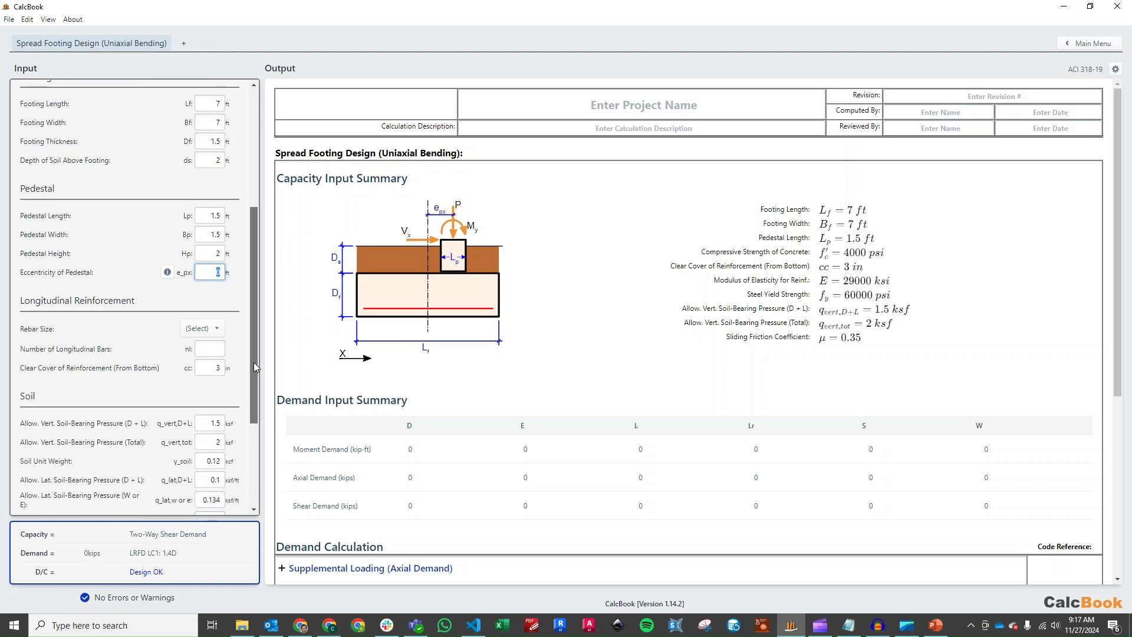
pyautogui.click(215, 329)
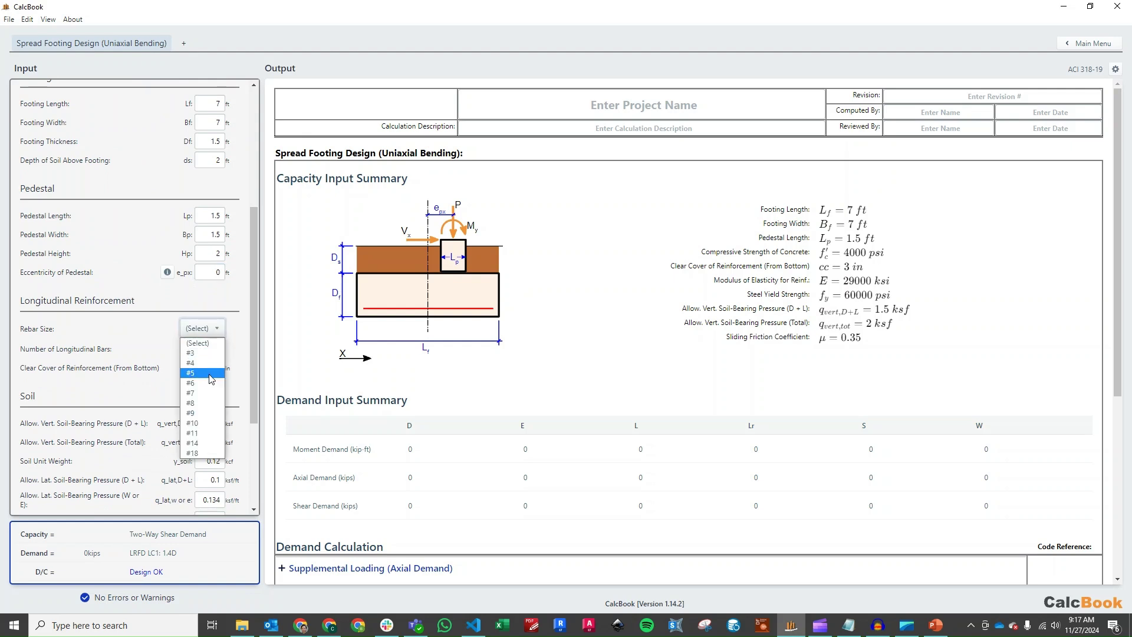
pyautogui.press('Escape')
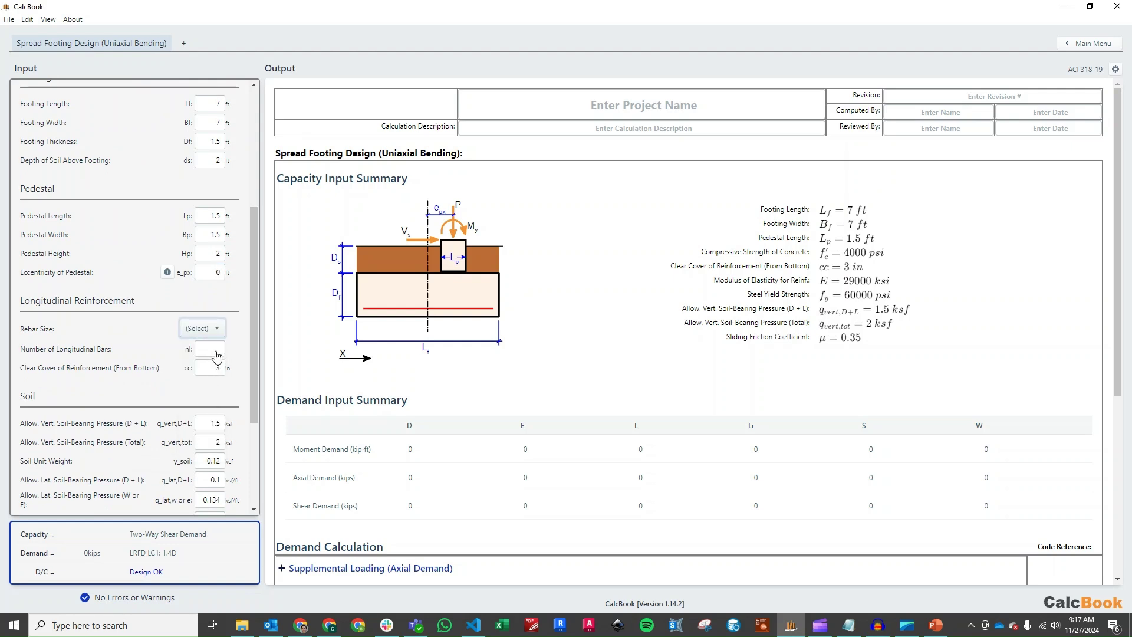
pyautogui.press('Down')
pyautogui.press('Down')
pyautogui.press('Down')
pyautogui.press('Down')
pyautogui.press('Down')
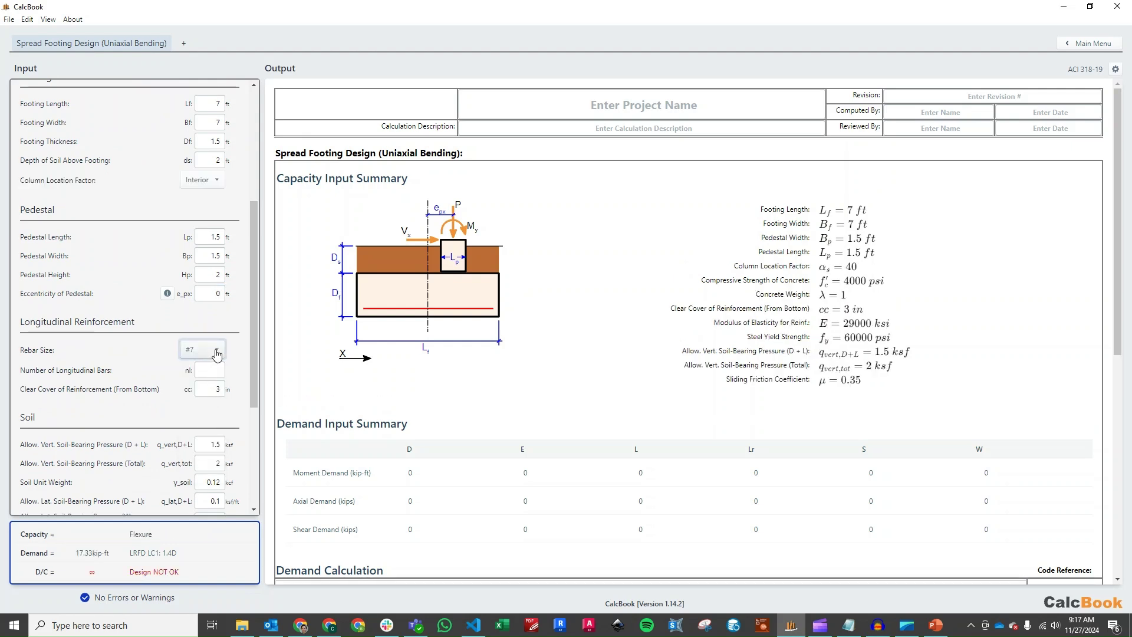
pyautogui.click(214, 370)
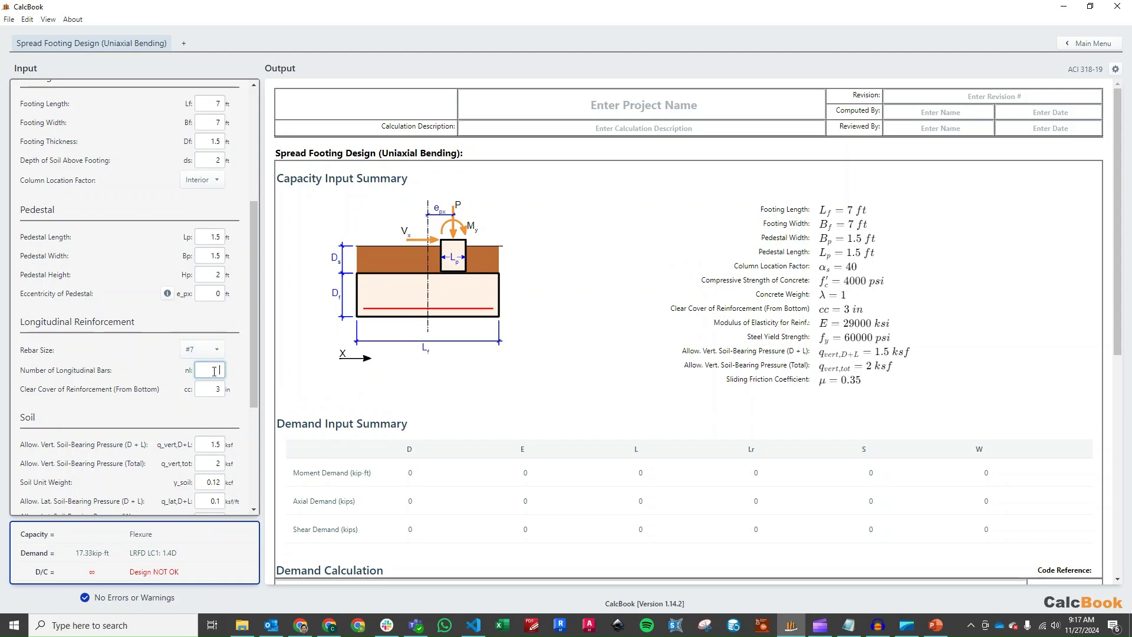
pyautogui.write('8')
pyautogui.click(208, 388)
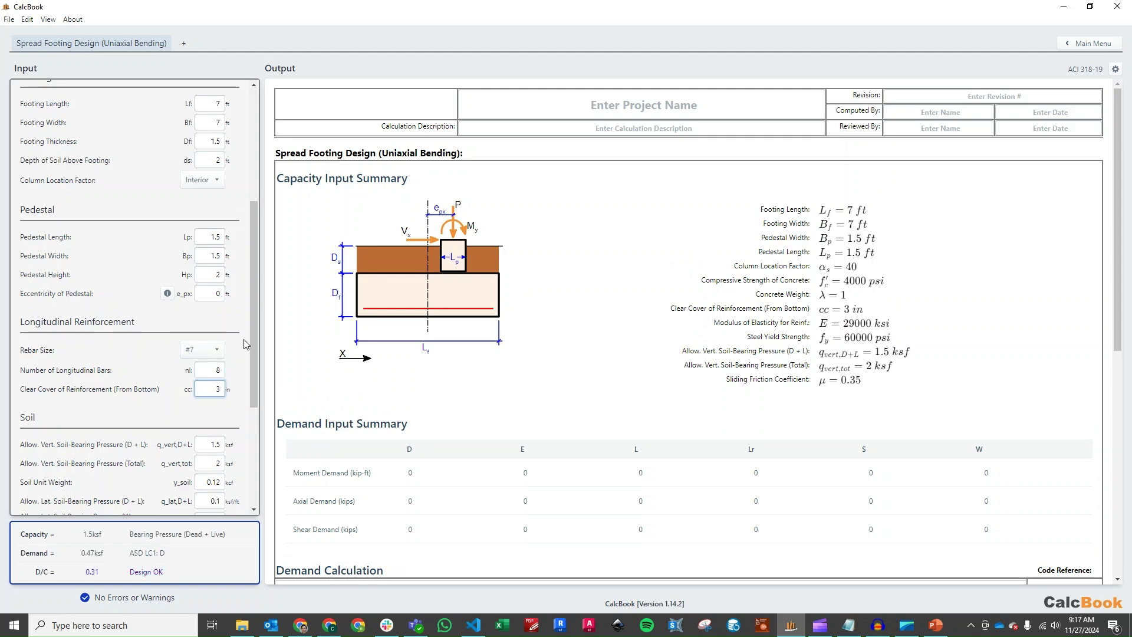
# Step: Set the allowable vertical soil-bearing pressure to 2 ksf for D + L and 2.667 ksf for total load
pyautogui.moveTo(254, 328); pyautogui.dragTo(251, 375)
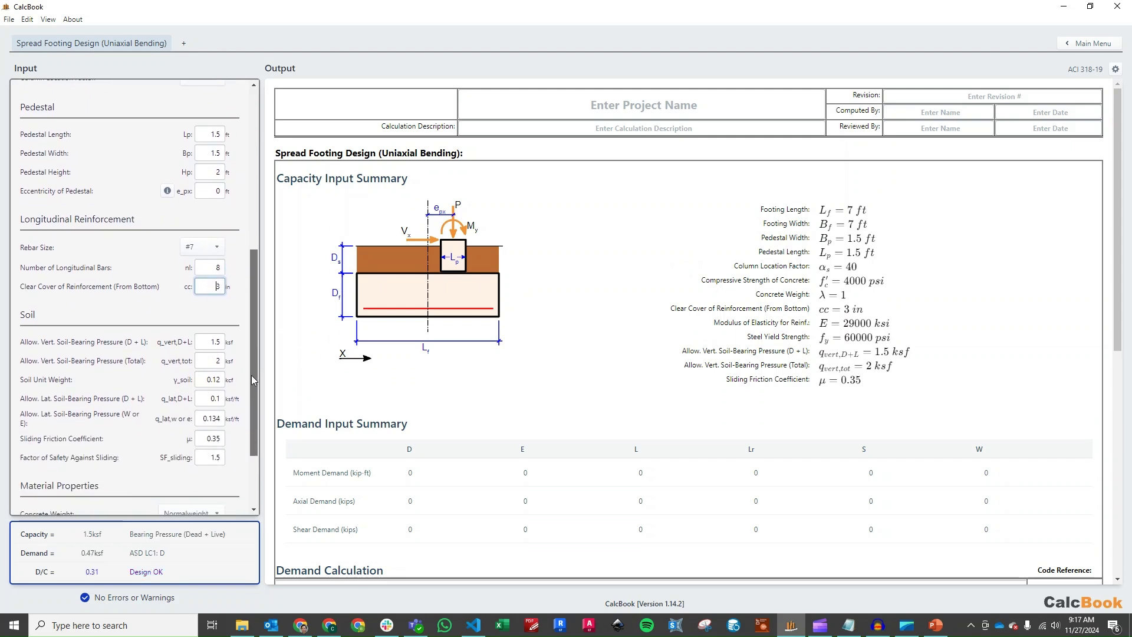
pyautogui.moveTo(208, 336); pyautogui.dragTo(226, 338)
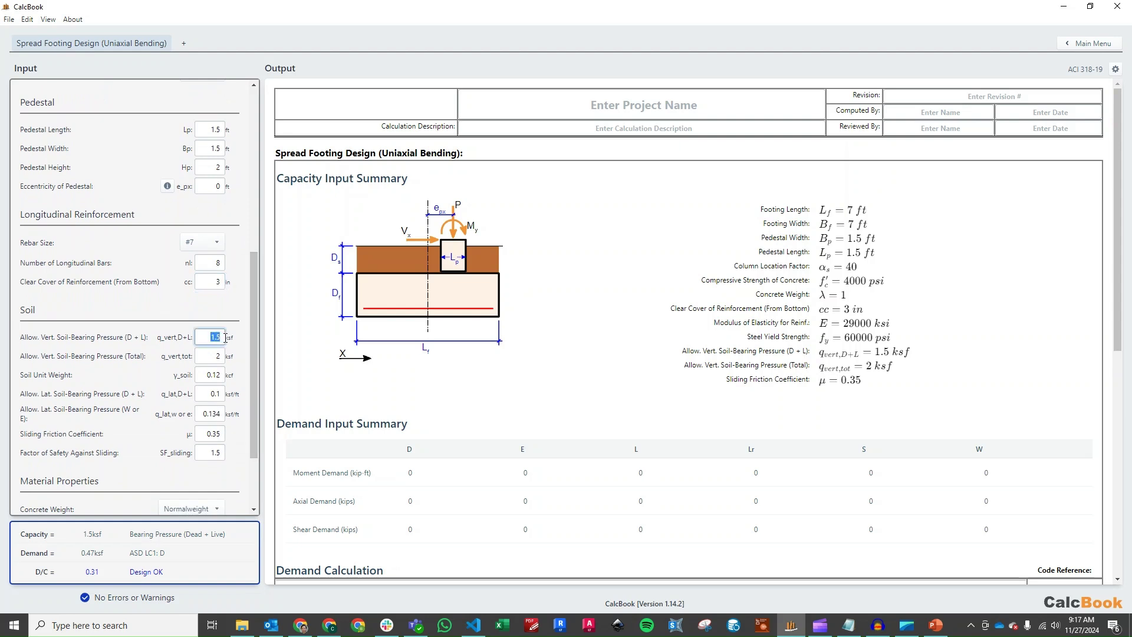
pyautogui.write('2')
pyautogui.press('Tab')
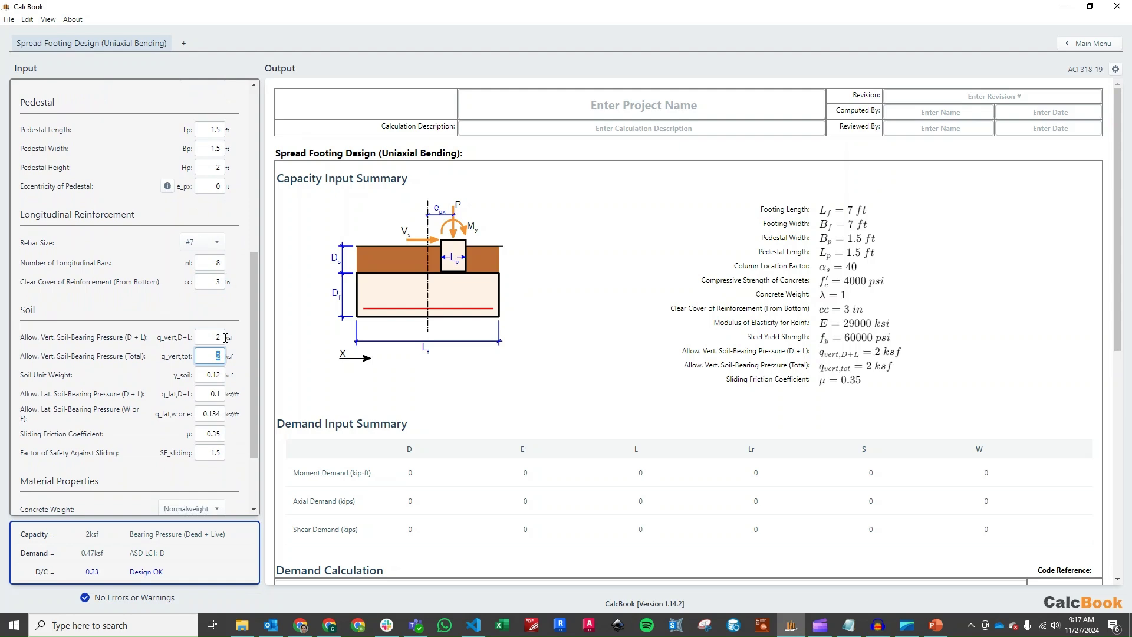
pyautogui.write('2.667')
pyautogui.click(220, 375)
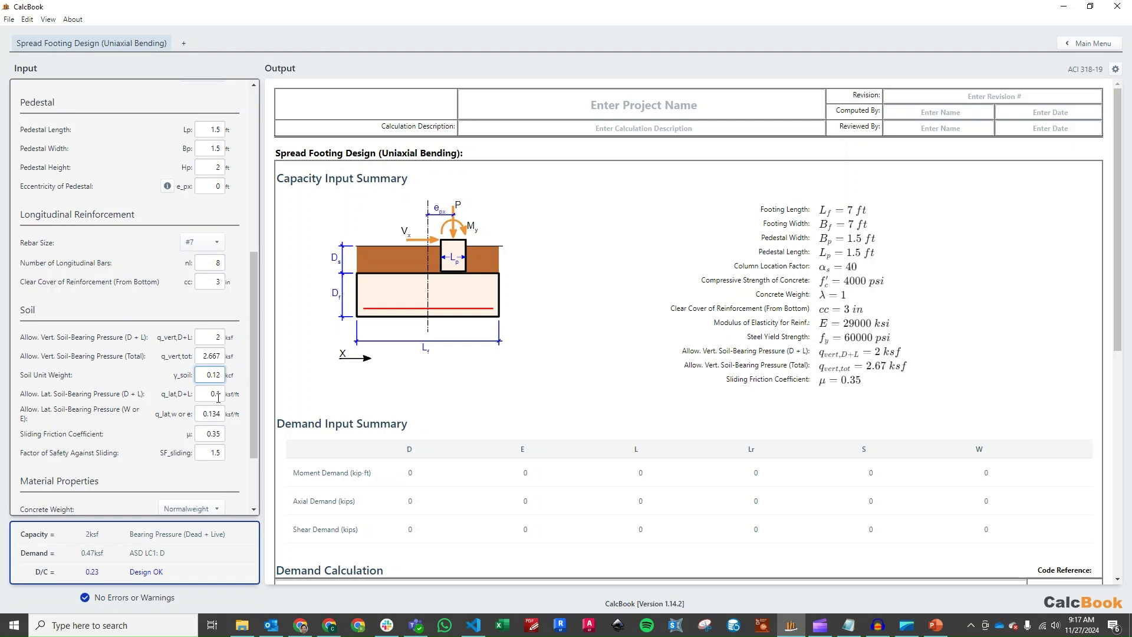
# Step: Set the allowable lateral soil-bearing pressure to 0.15 for D + L and 0.2 for wind or seismic, and the sliding friction coefficient to 0.25
pyautogui.moveTo(208, 394); pyautogui.dragTo(230, 395)
pyautogui.write('0.15')
pyautogui.moveTo(221, 413); pyautogui.dragTo(199, 416)
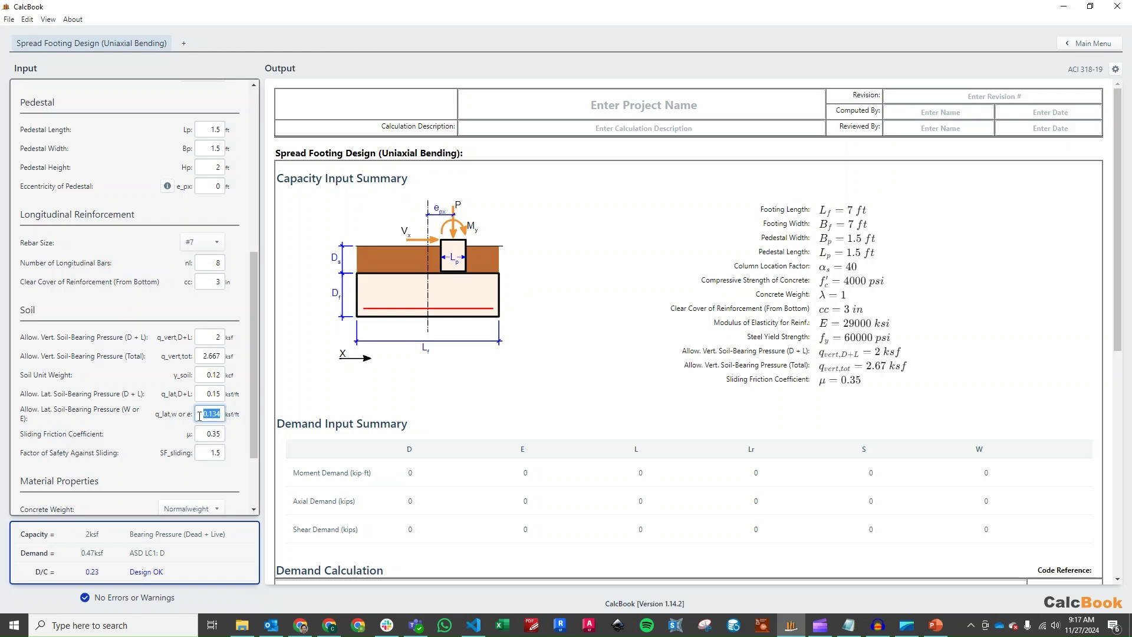
pyautogui.write('0.2')
pyautogui.moveTo(206, 434); pyautogui.dragTo(231, 441)
pyautogui.write('0.25')
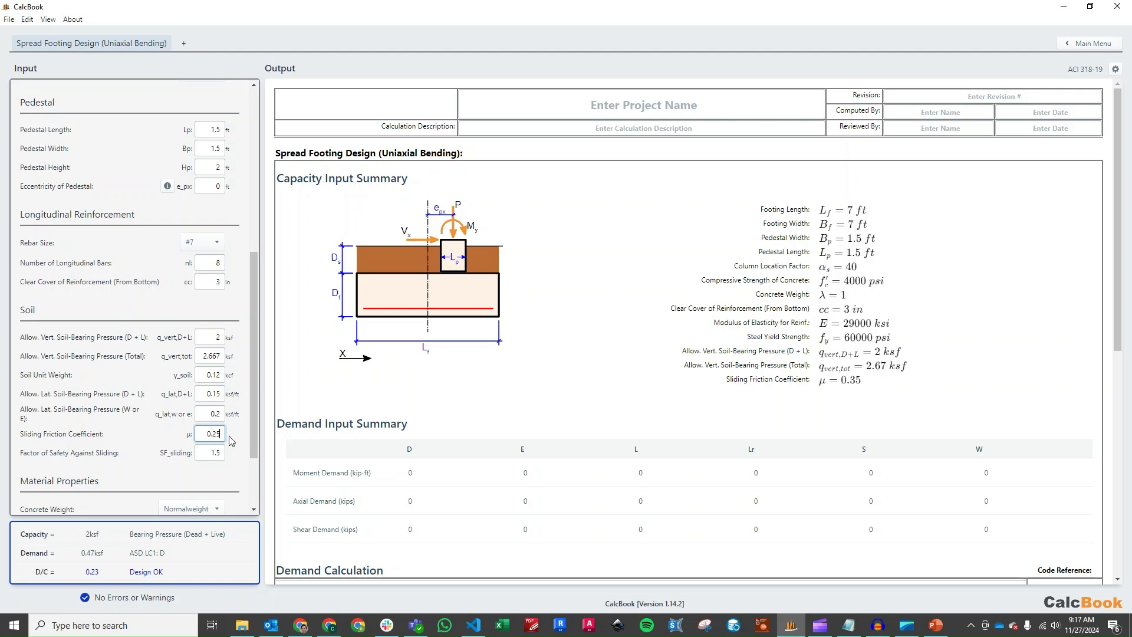
pyautogui.click(212, 452)
# Step: Review the remaining soil and material property inputs, and open the load demand inputs
pyautogui.moveTo(256, 409); pyautogui.dragTo(246, 461)
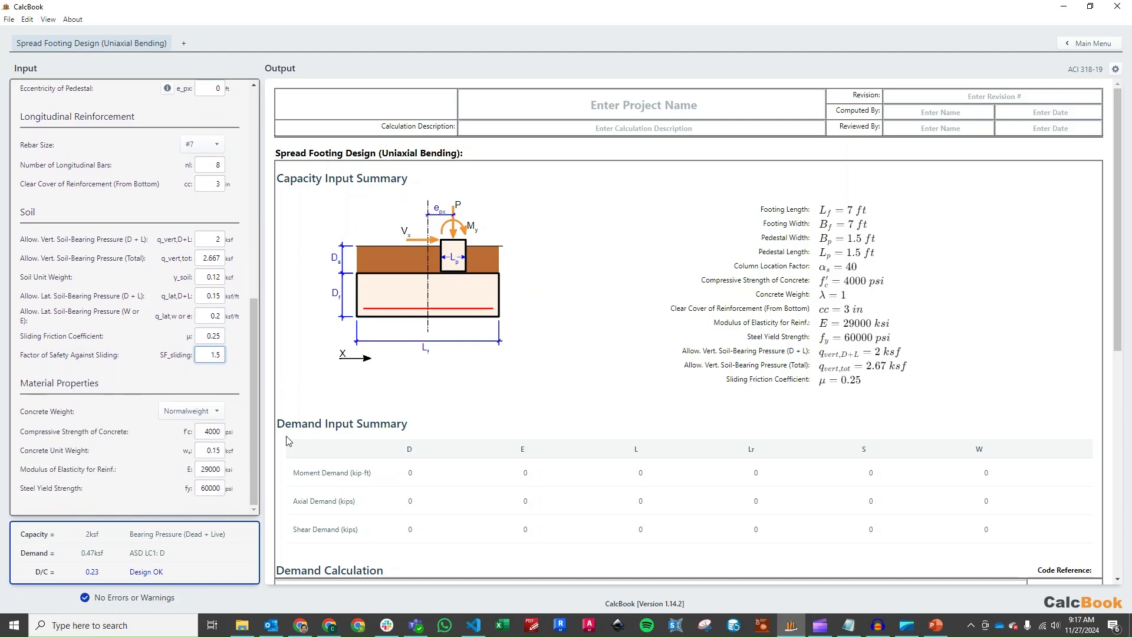
pyautogui.moveTo(257, 383); pyautogui.dragTo(256, 126)
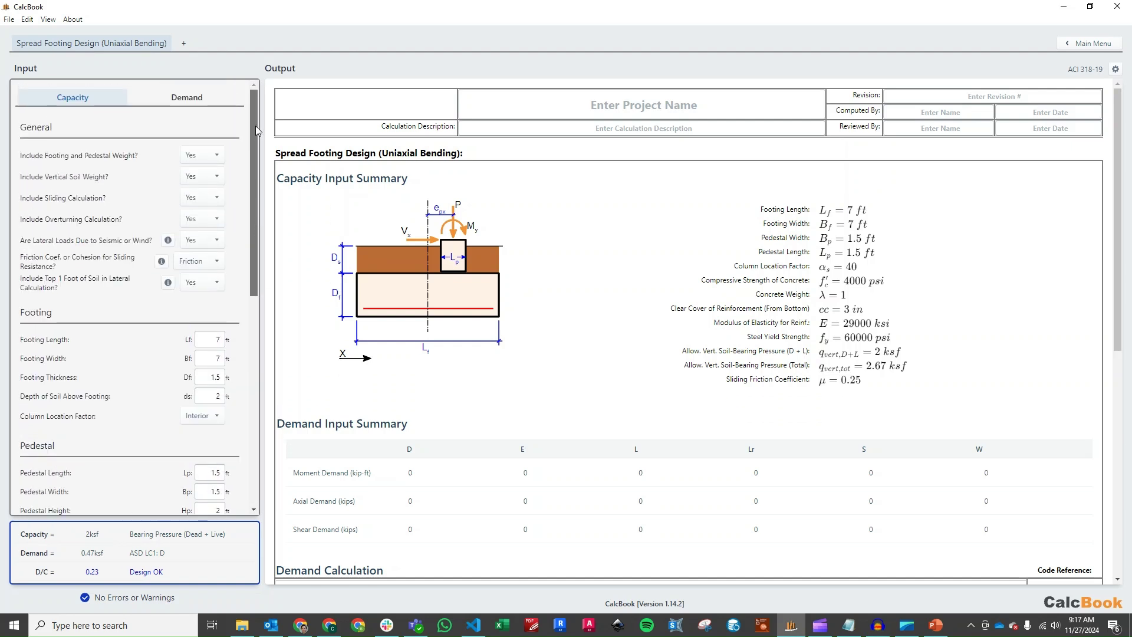
pyautogui.click(195, 103)
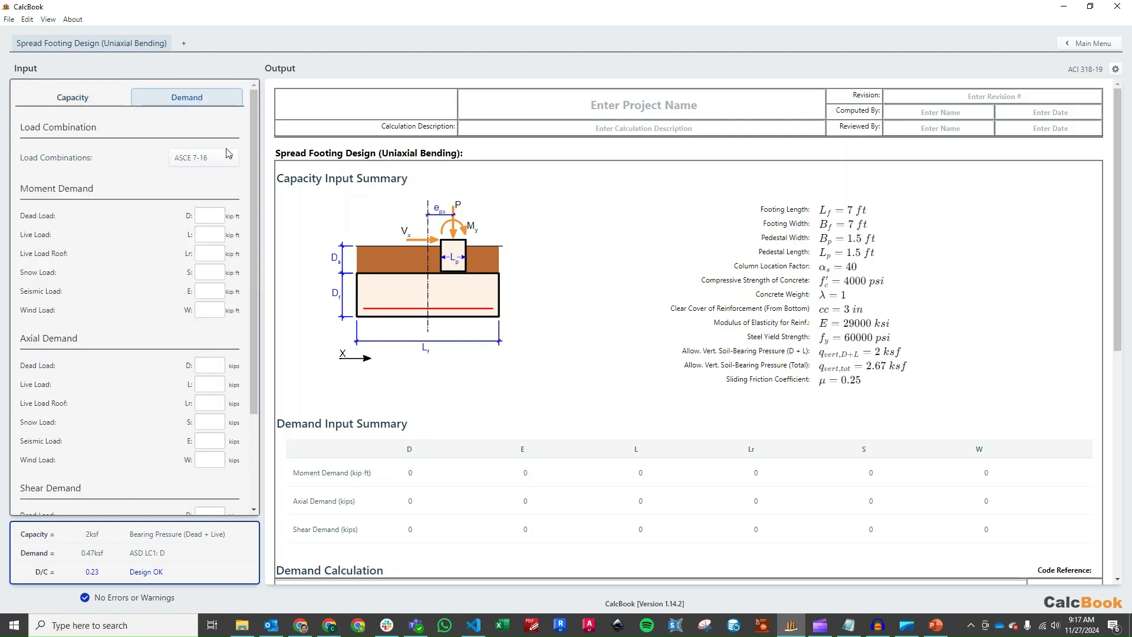
pyautogui.moveTo(217, 158)
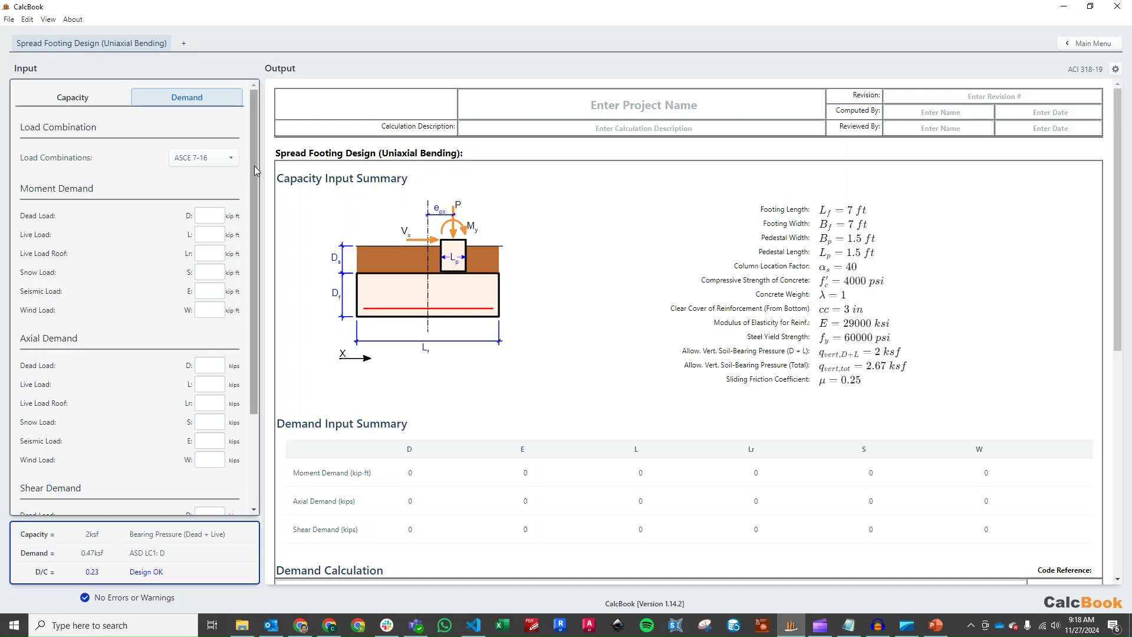
# Step: Set the axial demand to 3.8 kips dead load, 3.2 kips live load and -12.9 kips seismic load
pyautogui.scroll(-1, 254, 168)
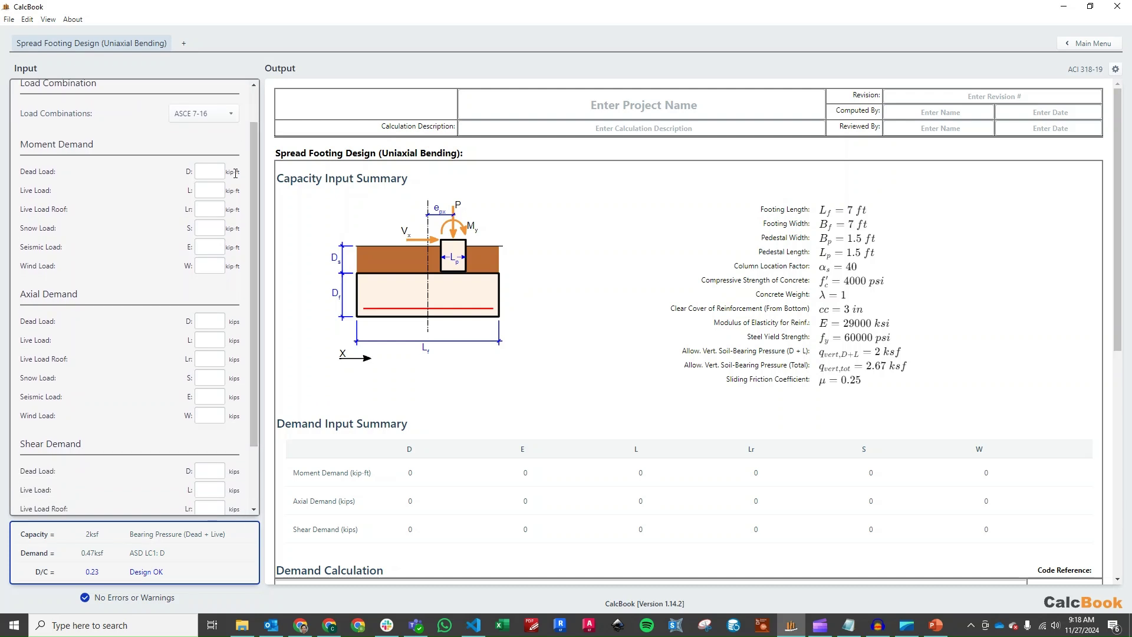
pyautogui.moveTo(250, 151); pyautogui.dragTo(250, 192)
pyautogui.click(208, 255)
pyautogui.write('3.8')
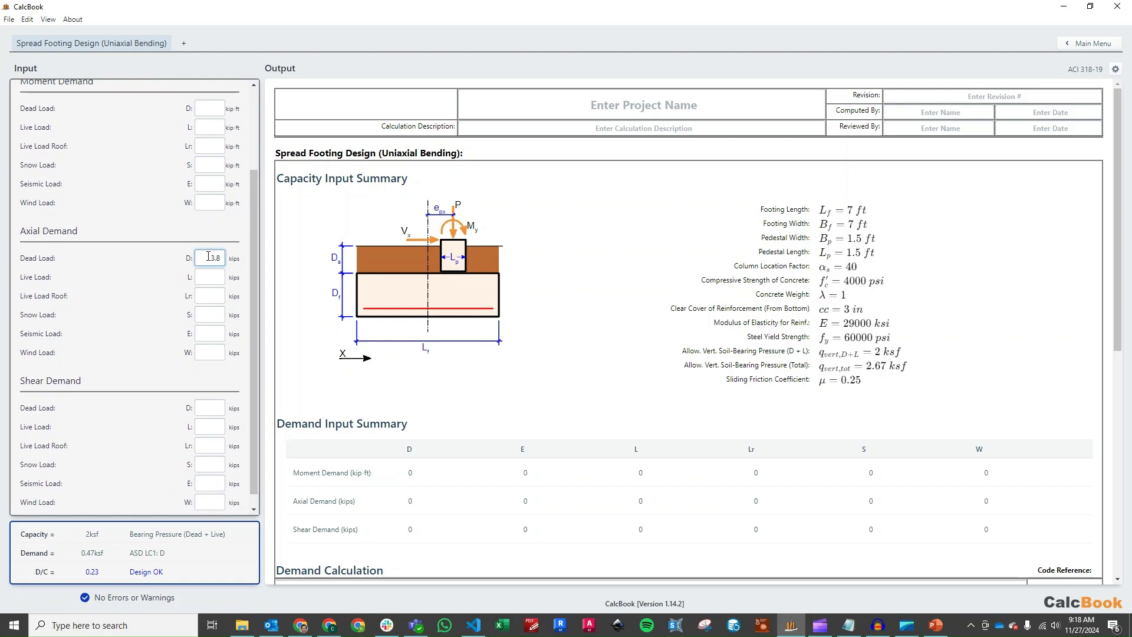
pyautogui.press('Tab')
pyautogui.write('3.2')
pyautogui.click(215, 334)
pyautogui.write('-12.9')
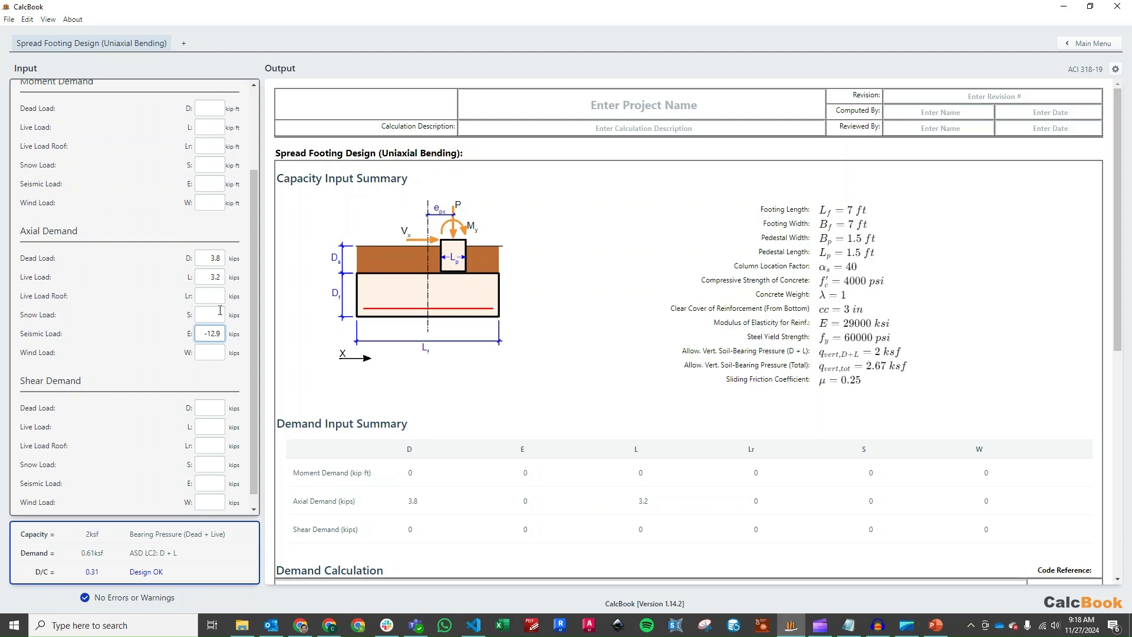
pyautogui.click(221, 315)
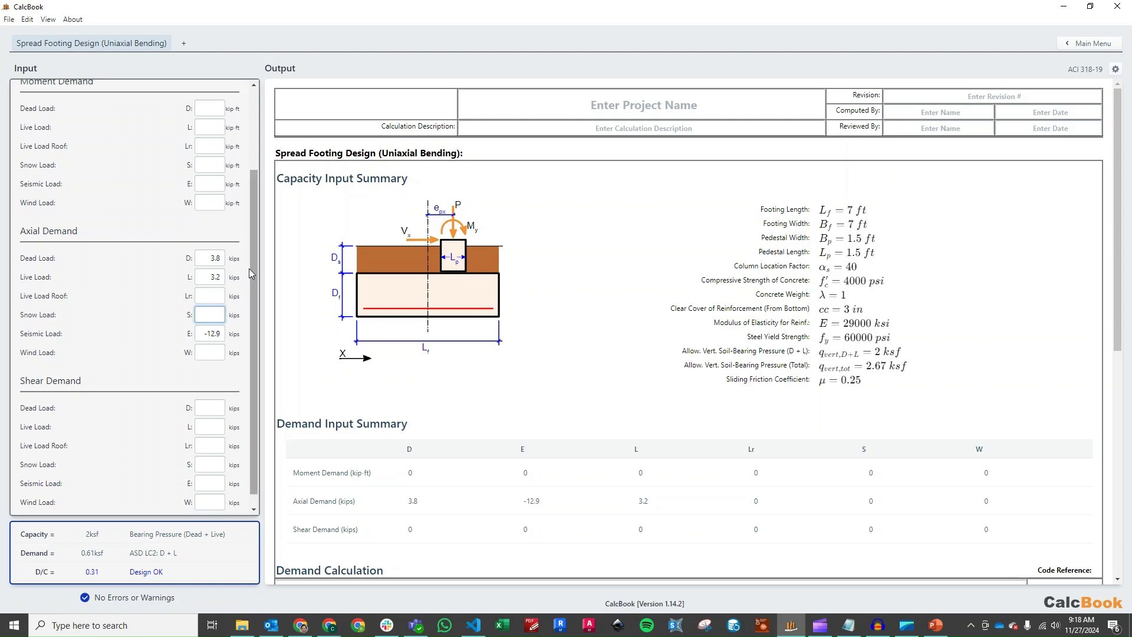
# Step: Set the shear demand to 0.28 kips dead load, 0.3 kips live load and 7.5 kips seismic load
pyautogui.moveTo(252, 245); pyautogui.dragTo(254, 283)
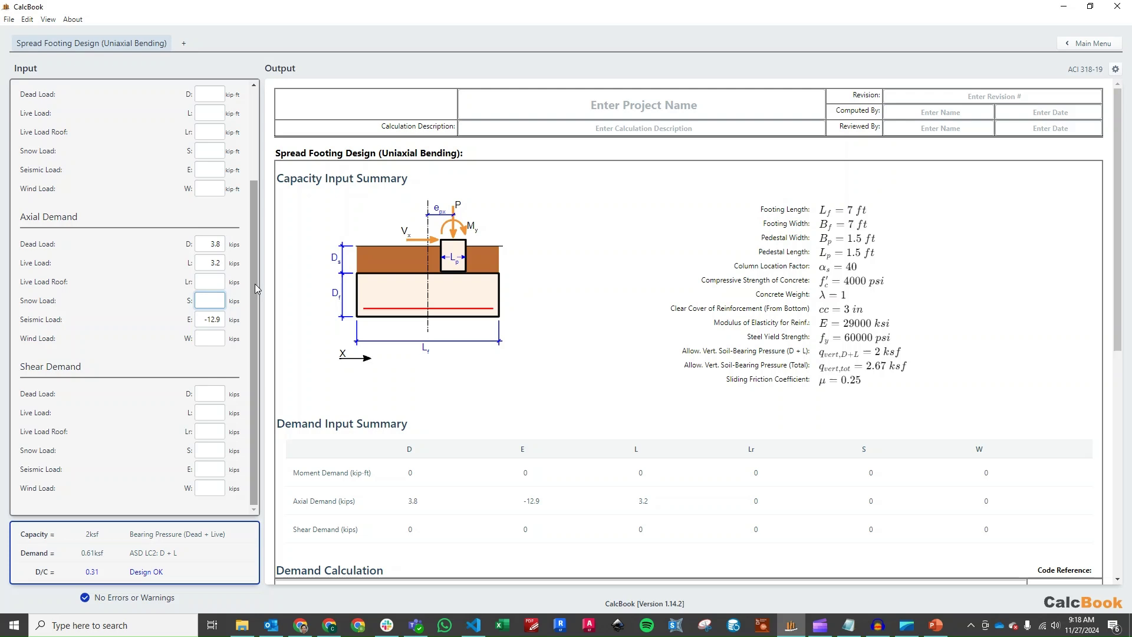
pyautogui.click(210, 393)
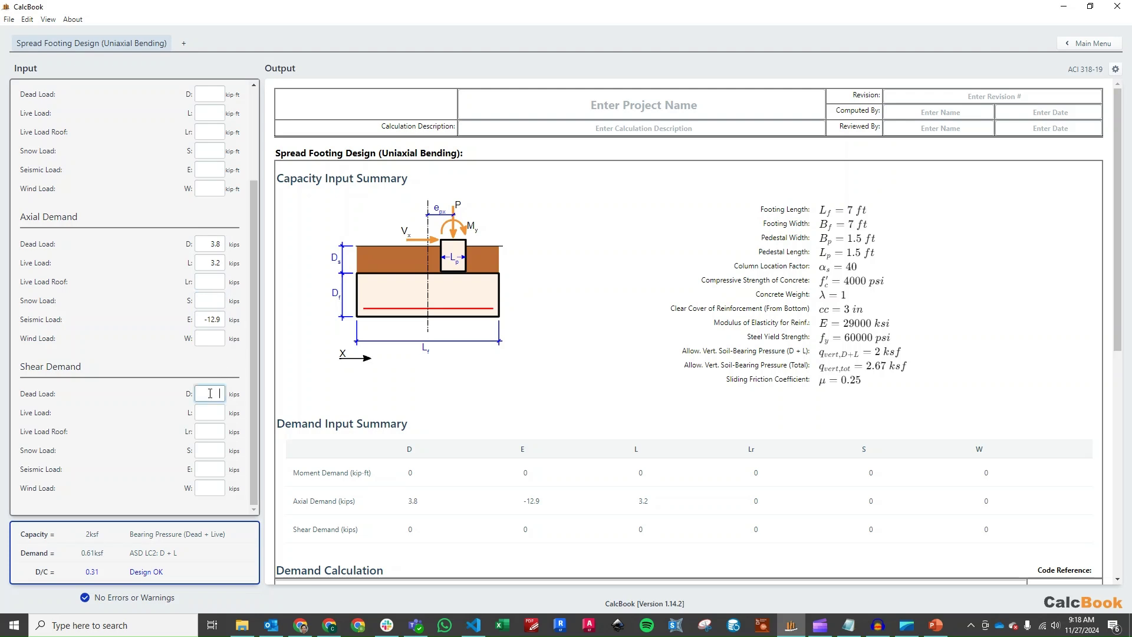
pyautogui.write('0.28')
pyautogui.click(218, 413)
pyautogui.write('0.3')
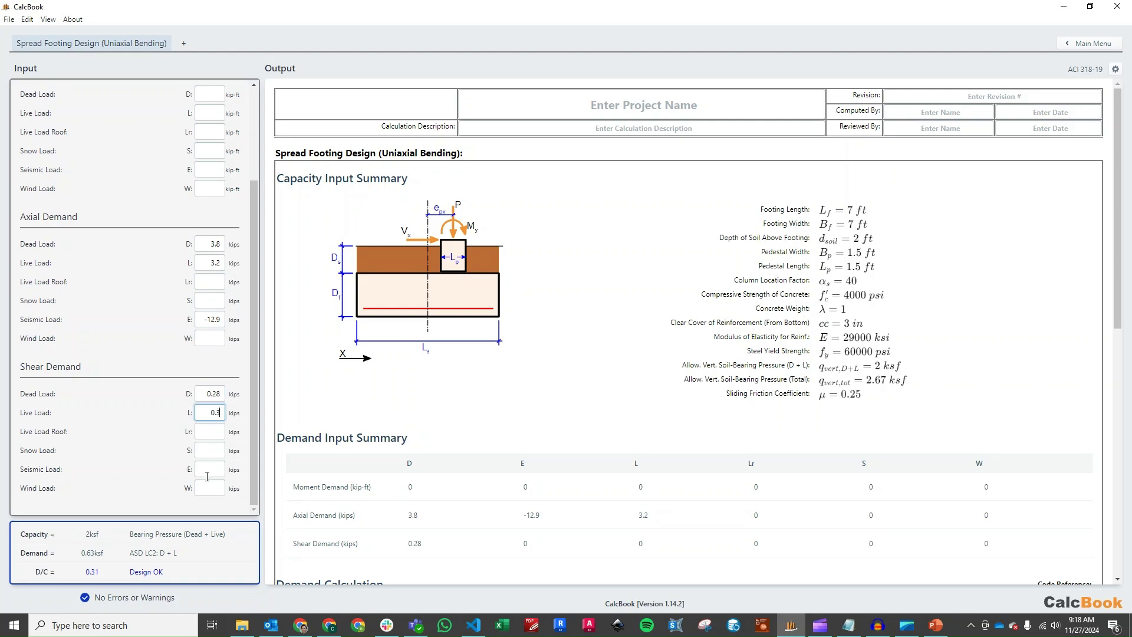
pyautogui.press('Tab')
pyautogui.click(217, 469)
pyautogui.write('7.5')
pyautogui.click(220, 452)
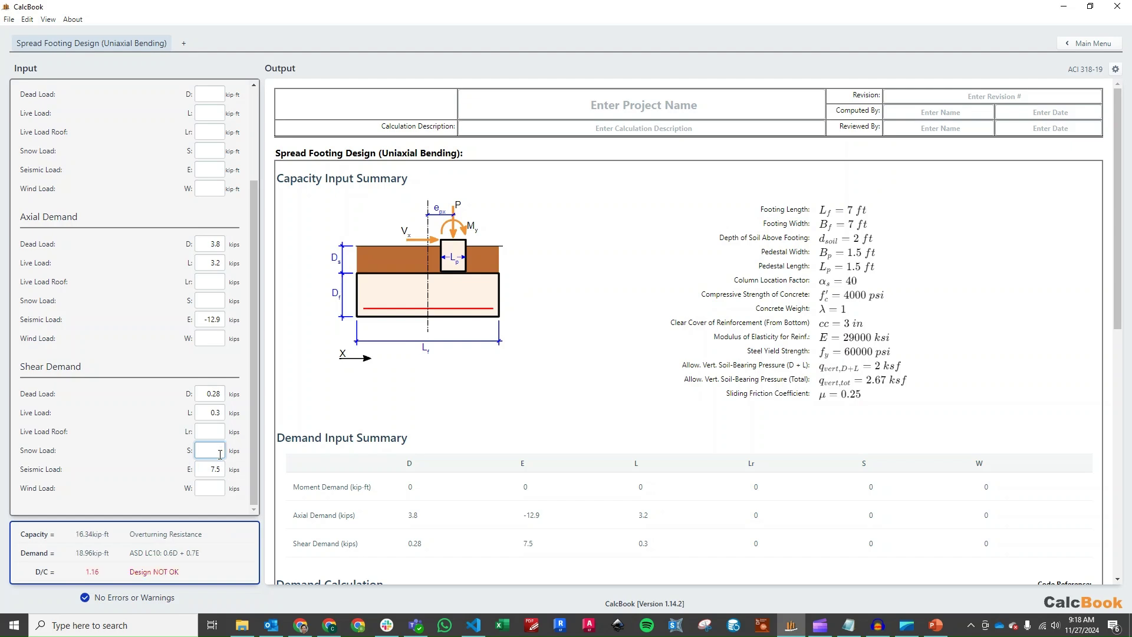
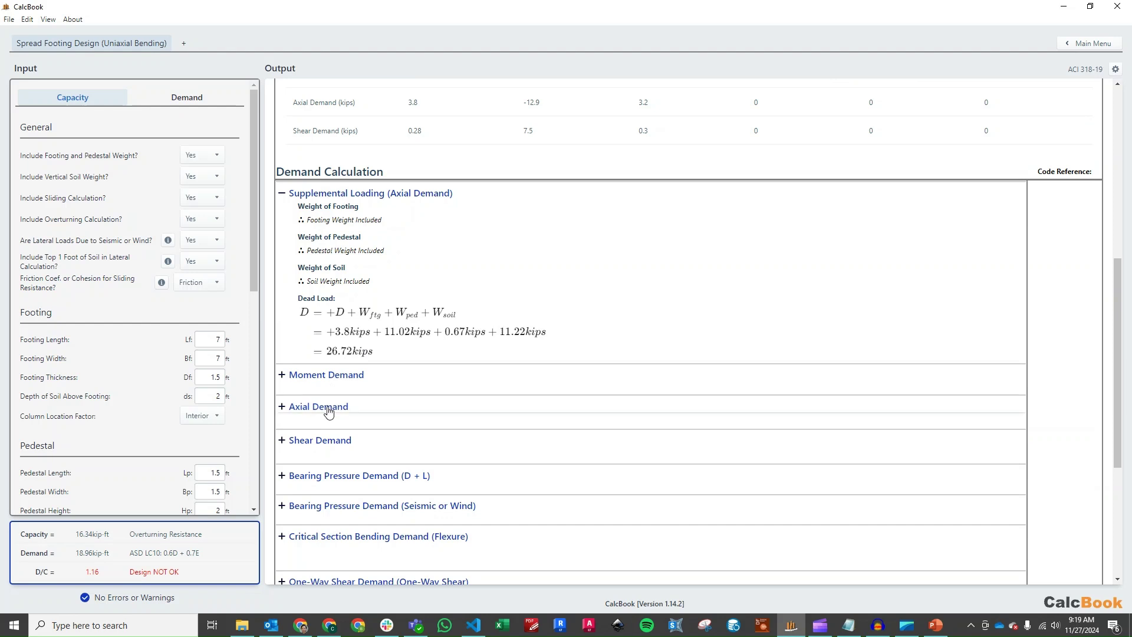
# Step: Expand the Axial Demand calculation and examine its ASD and LRFD load combinations
pyautogui.click(328, 412)
pyautogui.scroll(-4, 533, 287)
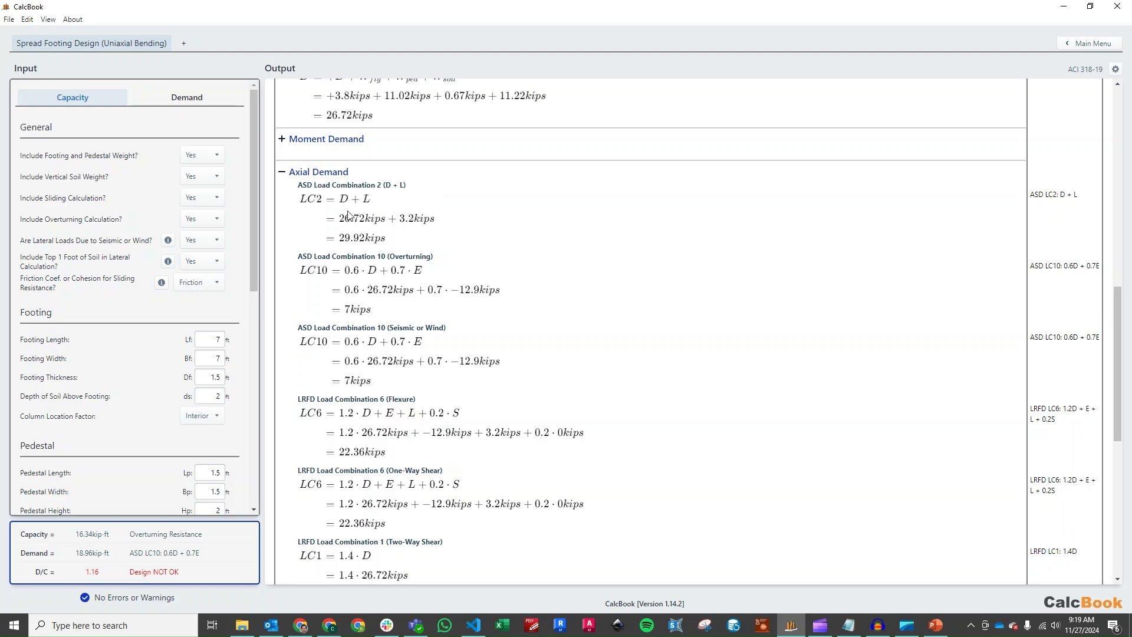
pyautogui.scroll(-1, 451, 216)
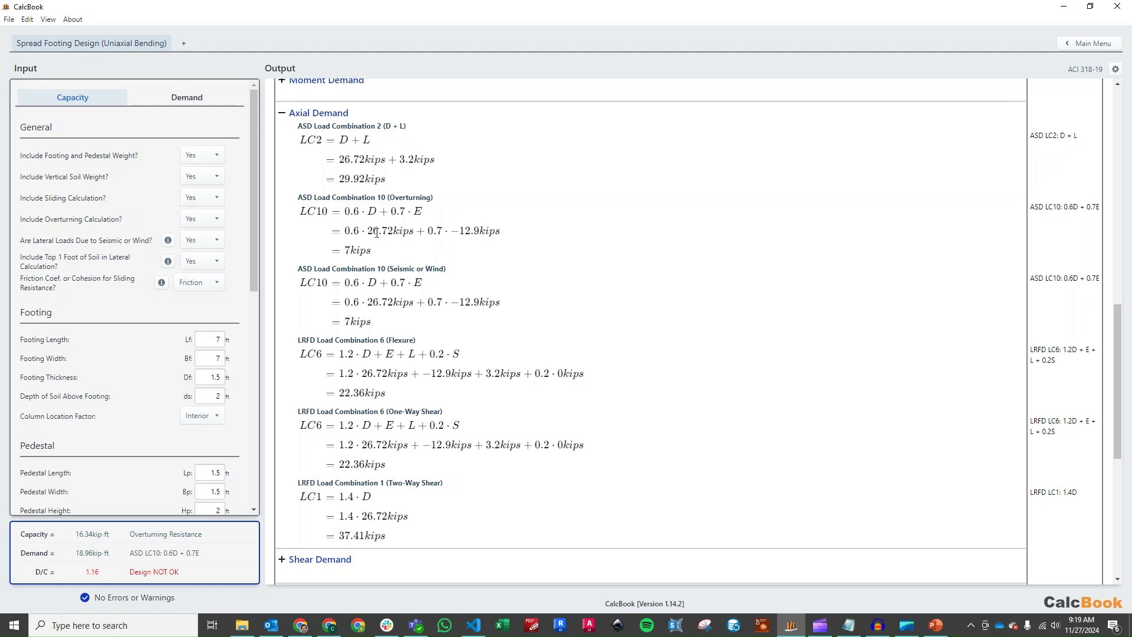
pyautogui.scroll(-1, 500, 223)
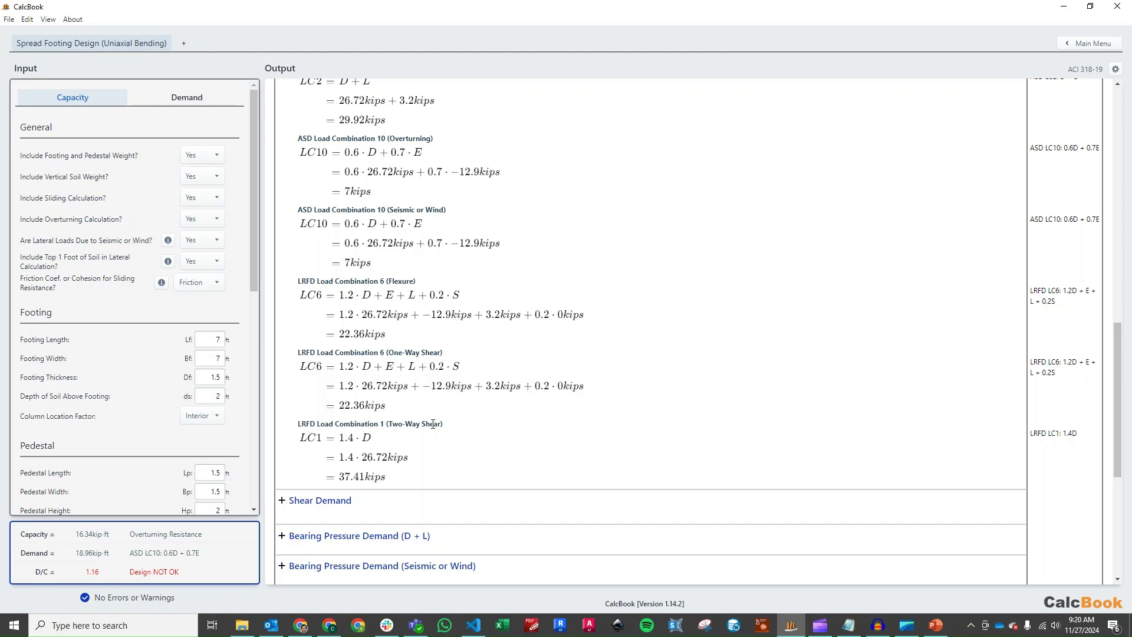
pyautogui.scroll(-2, 433, 424)
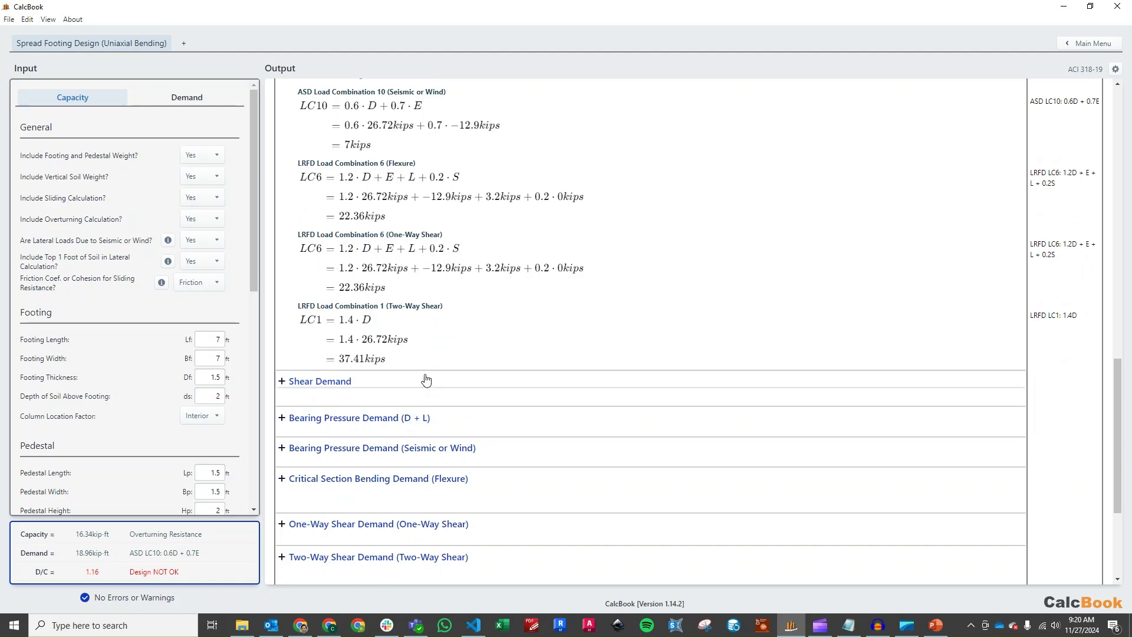
# Step: Expand the Shear Demand calculation and examine its ASD and LRFD load combinations
pyautogui.scroll(-1, 398, 325)
pyautogui.click(399, 324)
pyautogui.scroll(-1, 398, 326)
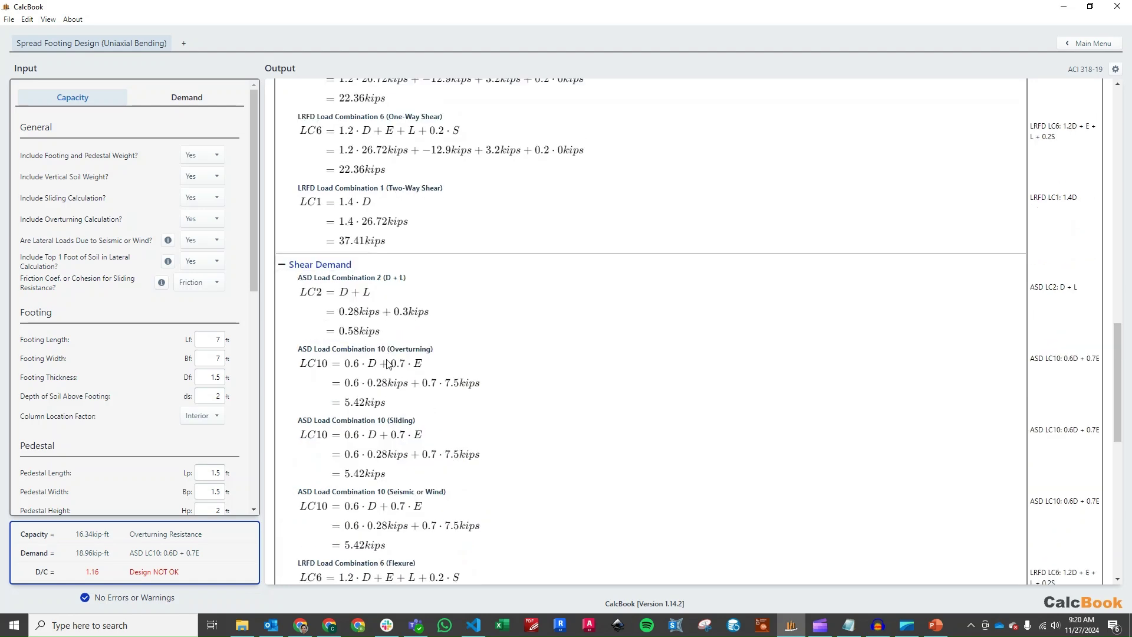
pyautogui.scroll(-1, 387, 363)
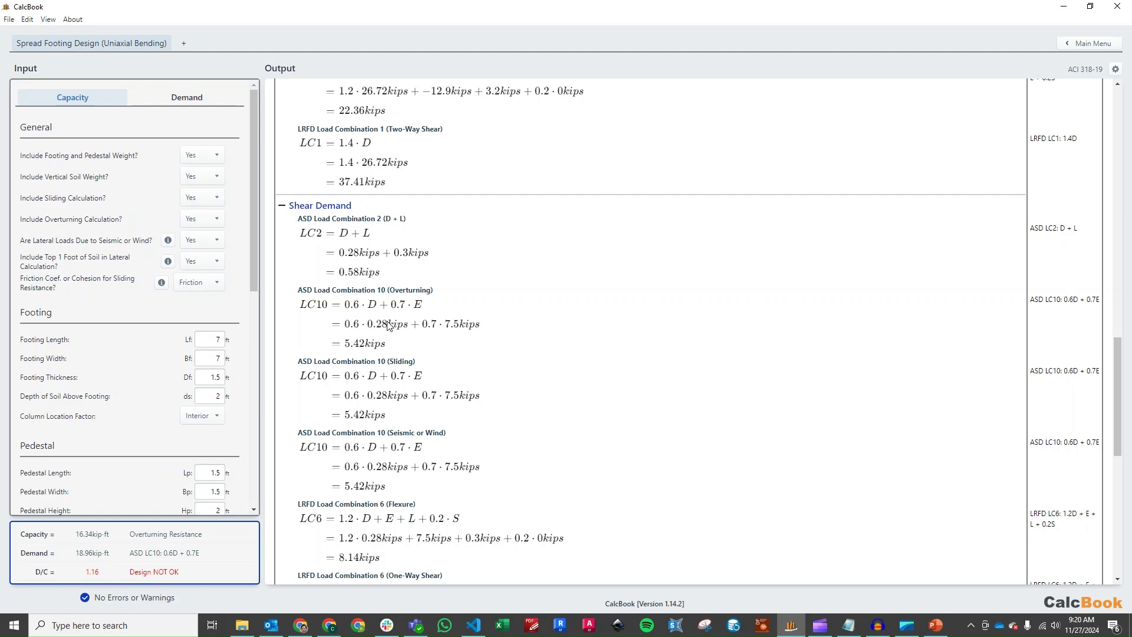
pyautogui.scroll(-2, 462, 277)
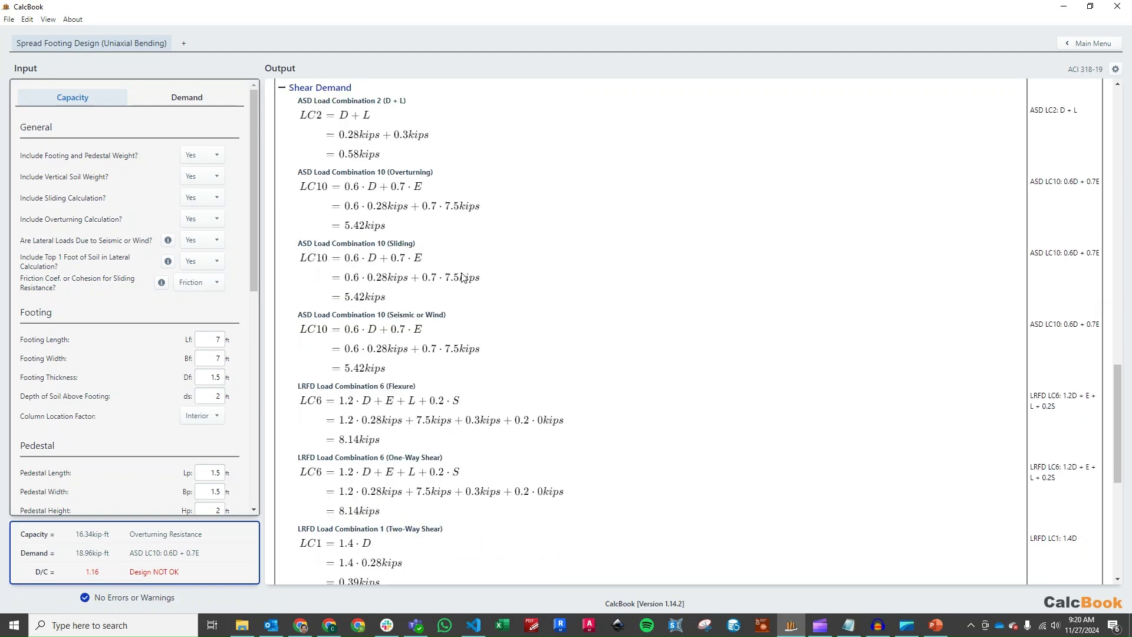
pyautogui.scroll(-5, 462, 277)
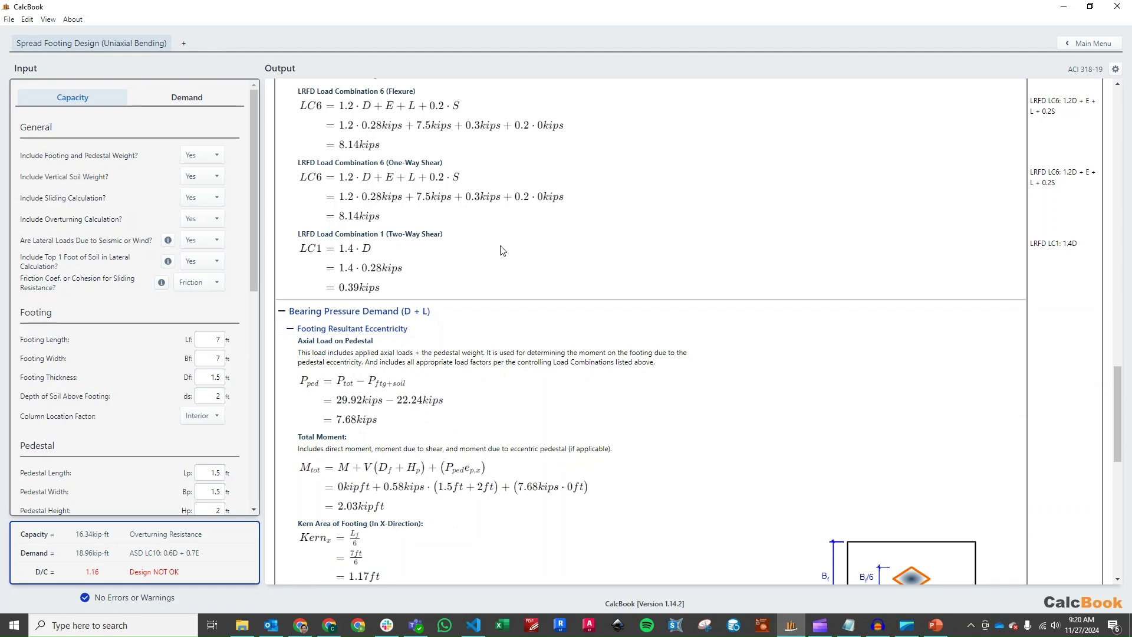
# Step: Examine the footing resultant eccentricity and edge bearing pressures in the D + L bearing pressure demand
pyautogui.scroll(-4, 502, 251)
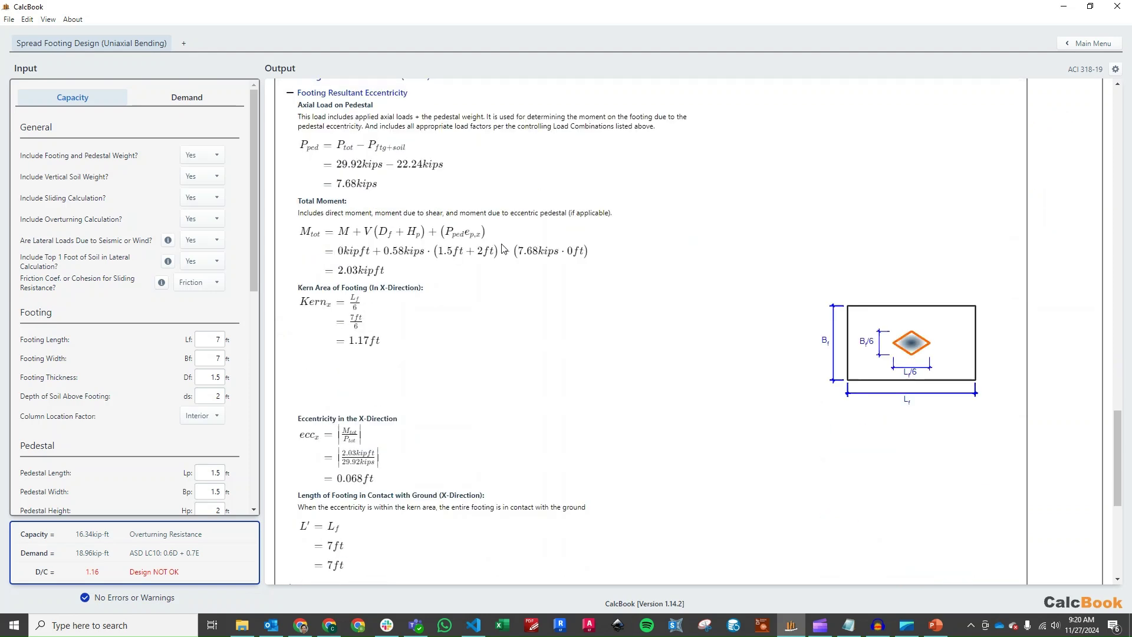
pyautogui.scroll(-1, 502, 251)
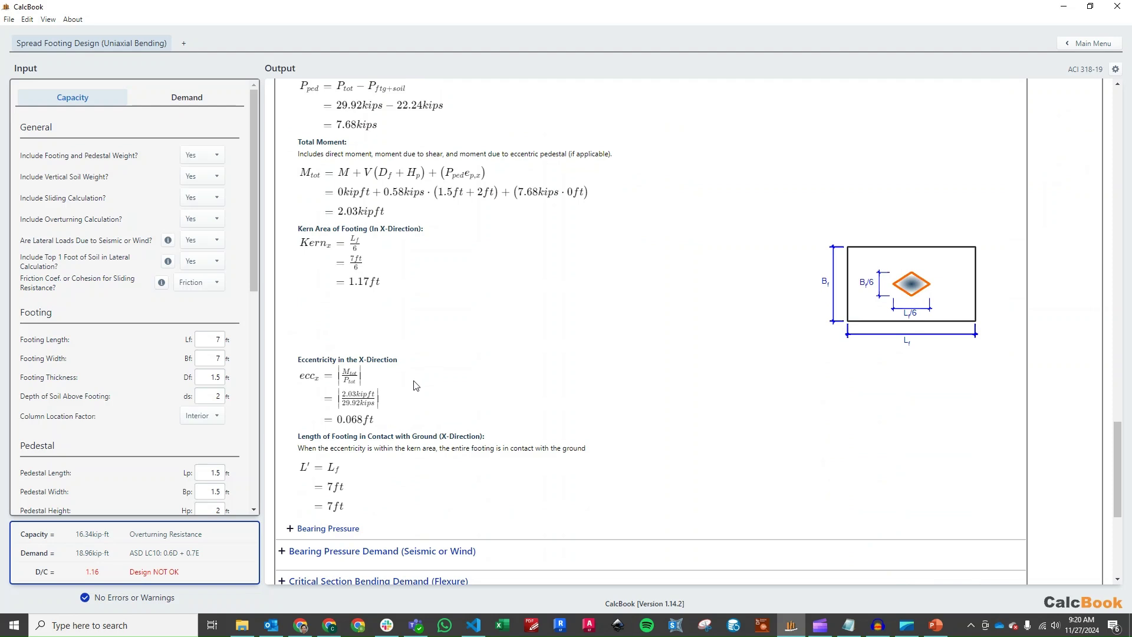
pyautogui.scroll(-2, 435, 370)
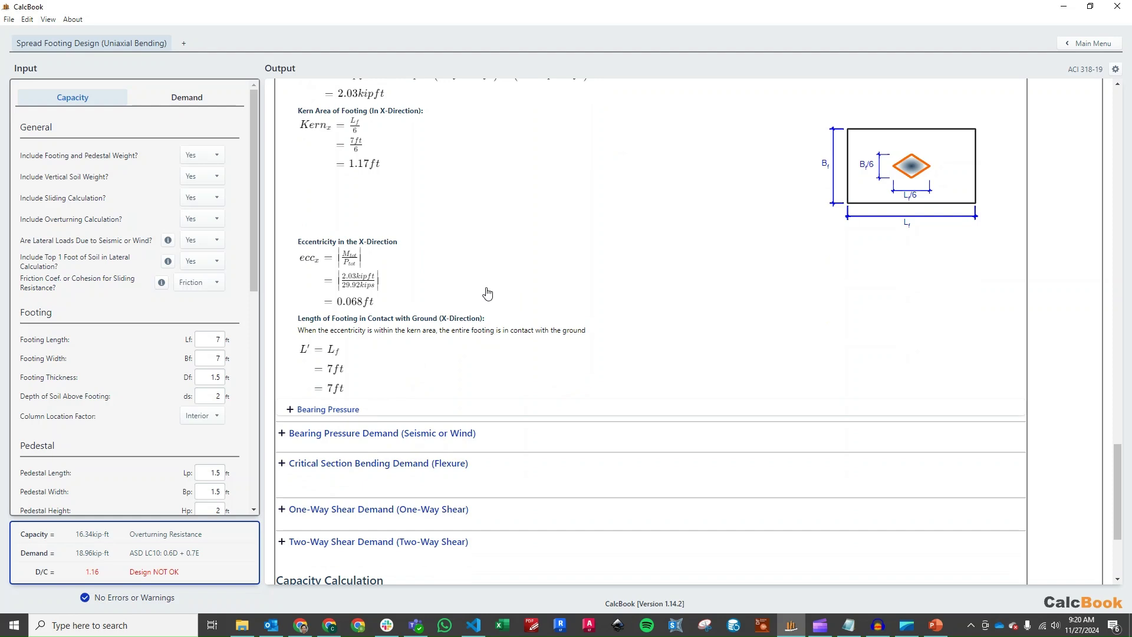
pyautogui.click(327, 409)
pyautogui.scroll(-1, 521, 343)
pyautogui.scroll(-4, 521, 344)
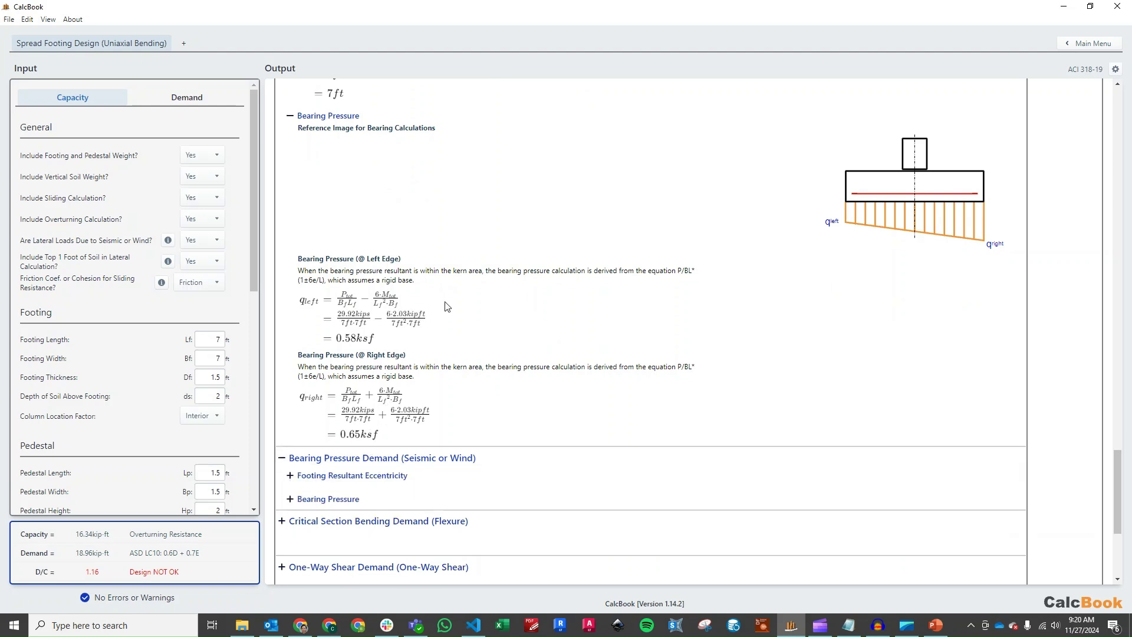
pyautogui.scroll(-1, 446, 306)
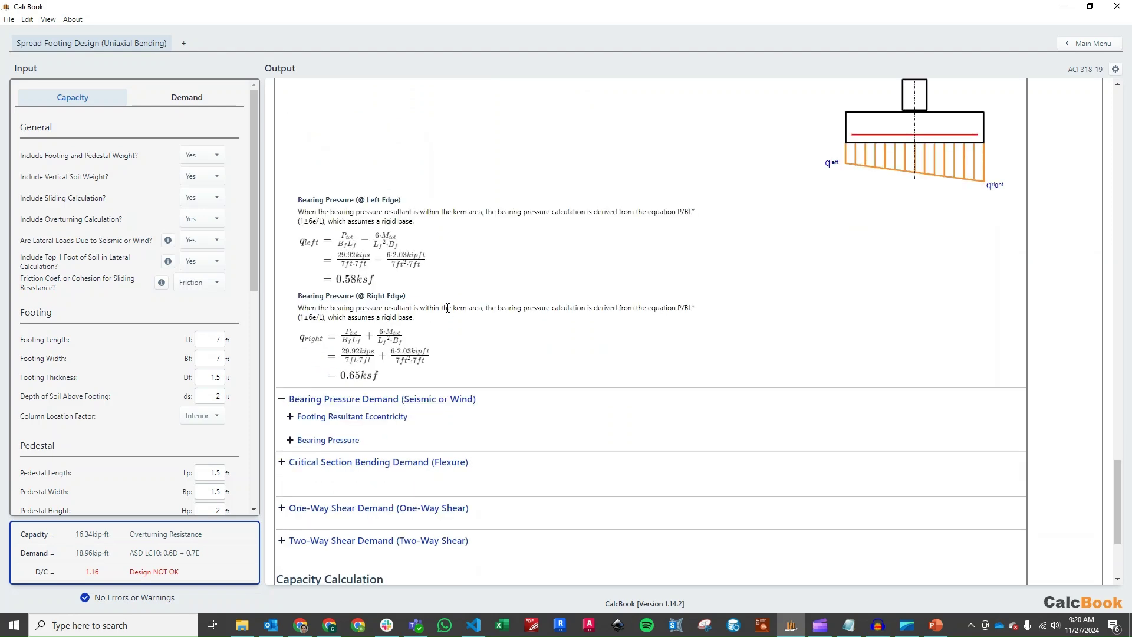
# Step: Expand the seismic or wind bearing pressure demand and examine its resultant eccentricity, ground contact length and edge pressures
pyautogui.click(342, 440)
pyautogui.click(401, 416)
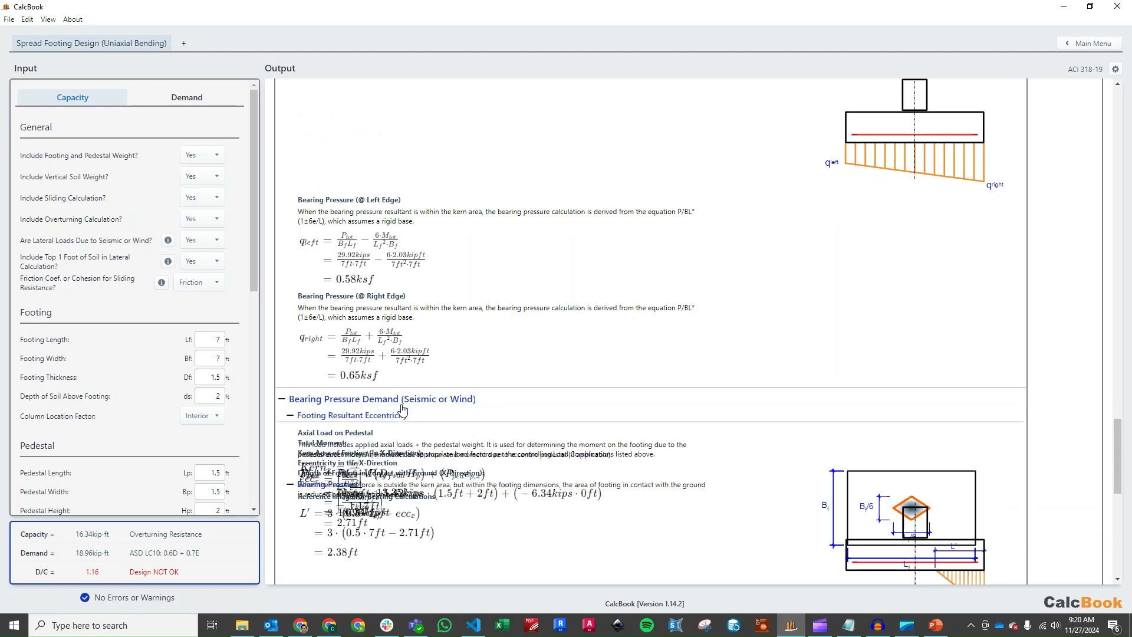
pyautogui.scroll(-2, 516, 305)
pyautogui.scroll(-2, 517, 305)
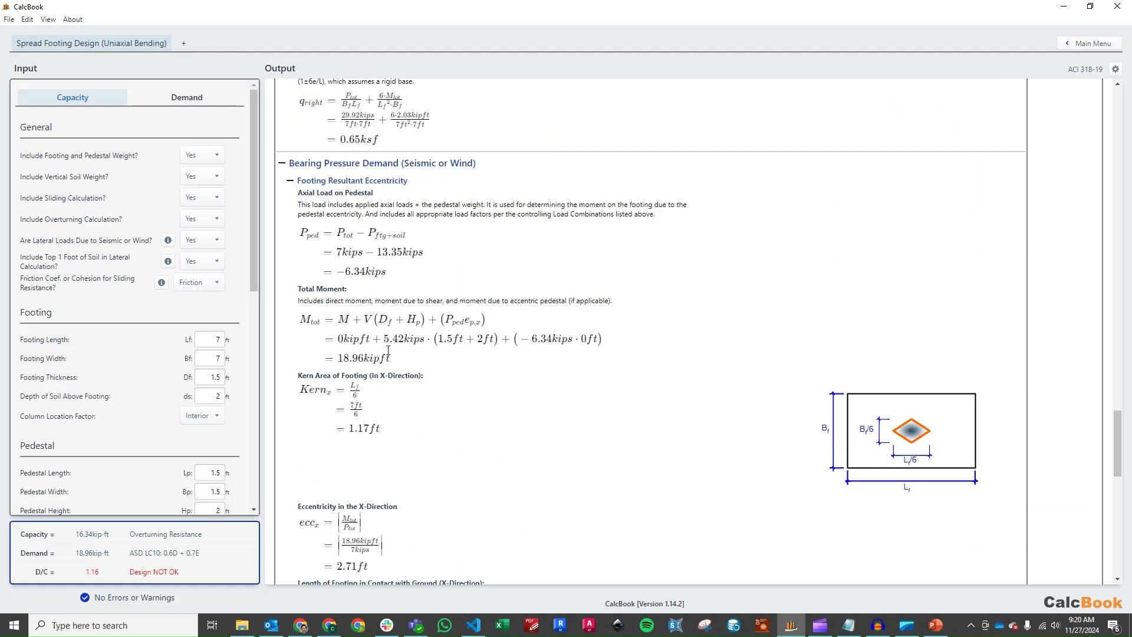
pyautogui.scroll(-3, 358, 334)
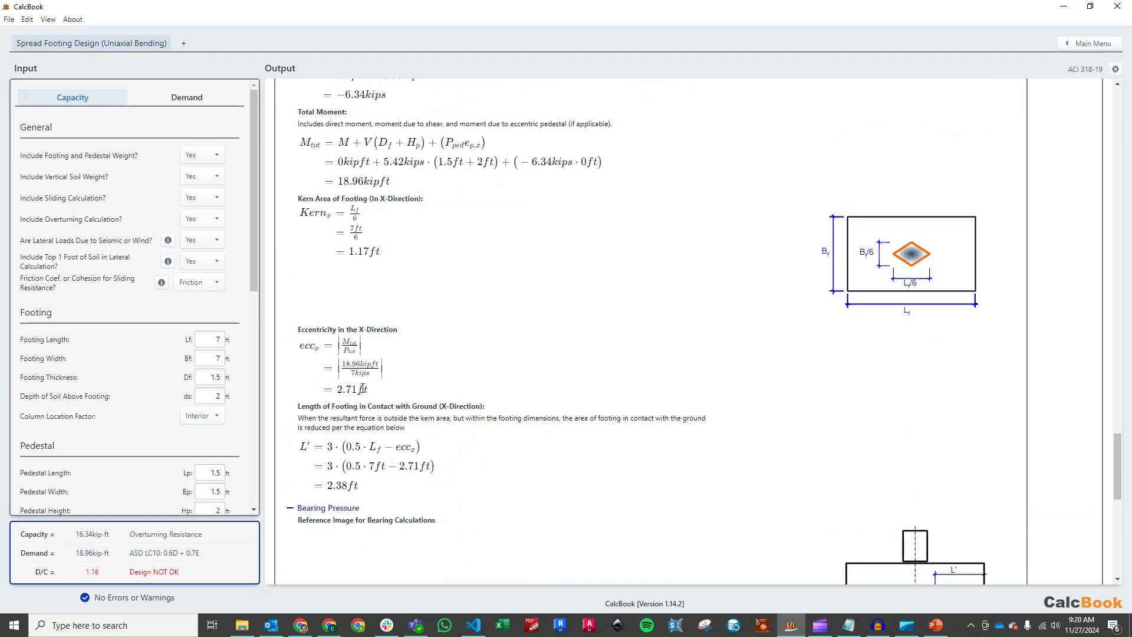
pyautogui.scroll(-6, 383, 470)
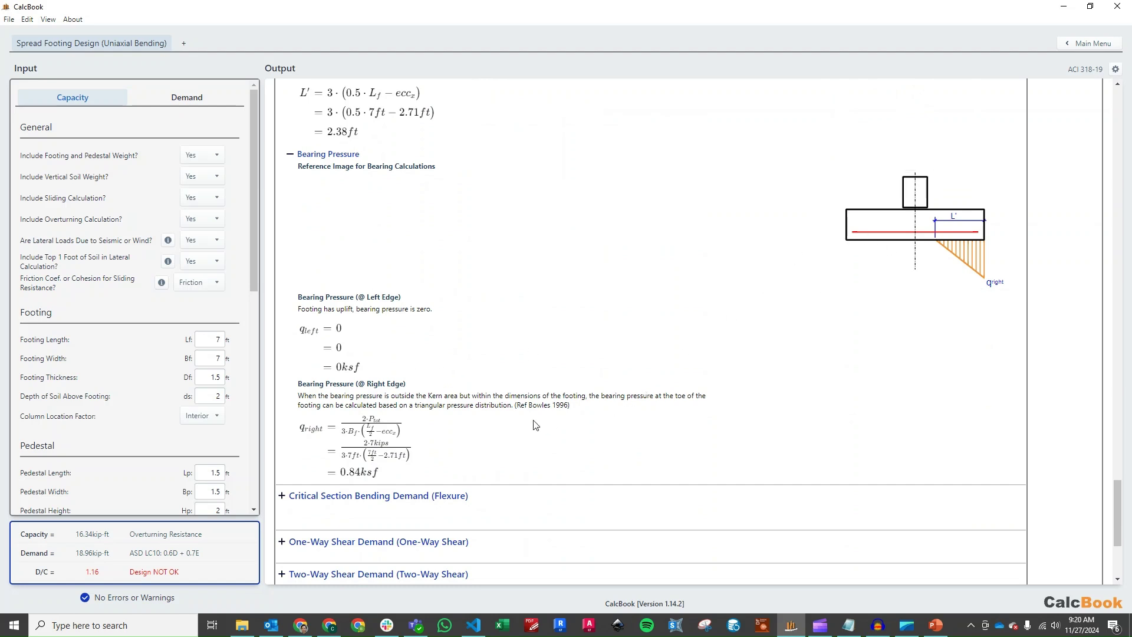
# Step: Expand the critical section bending demand and examine its ultimate bearing pressure calculation, including the pressures at the pedestal faces
pyautogui.scroll(-4, 436, 291)
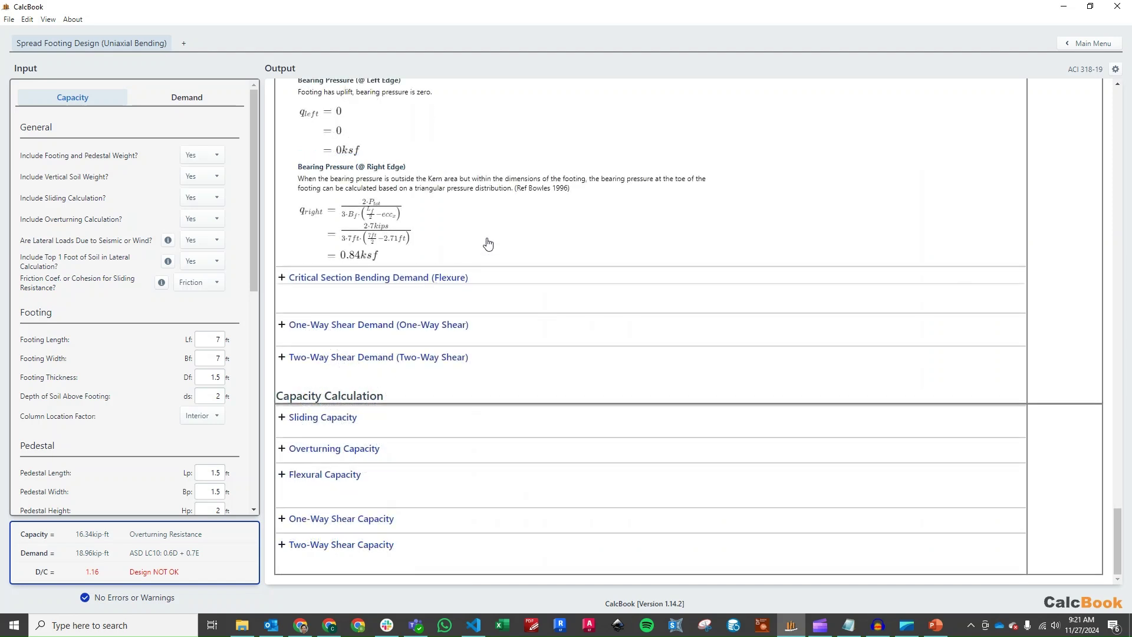
pyautogui.click(534, 272)
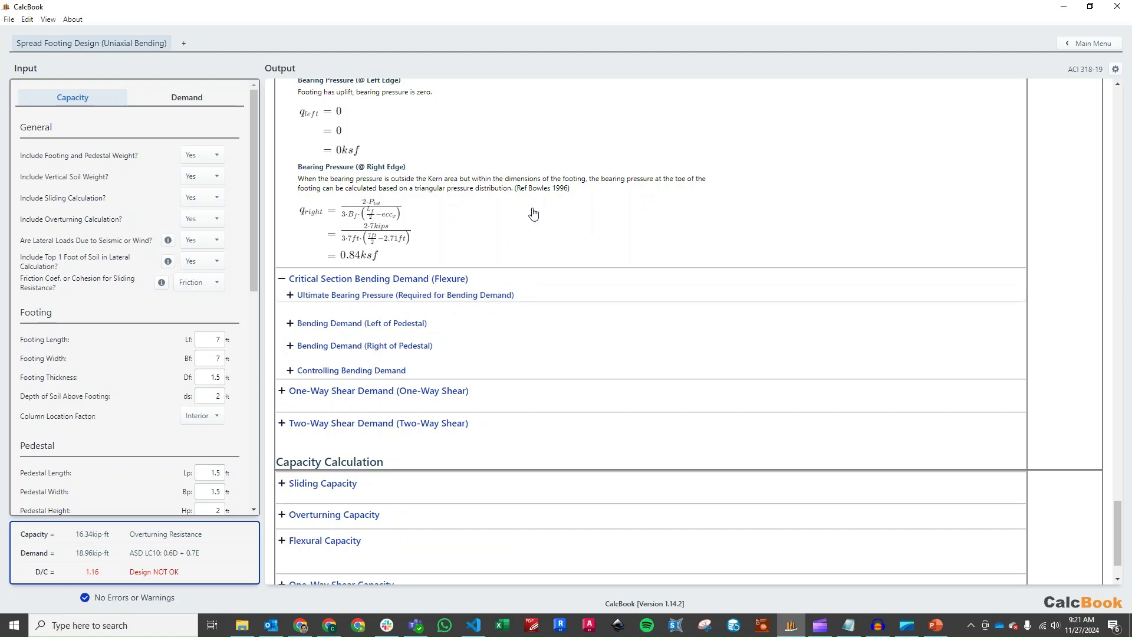
pyautogui.click(568, 246)
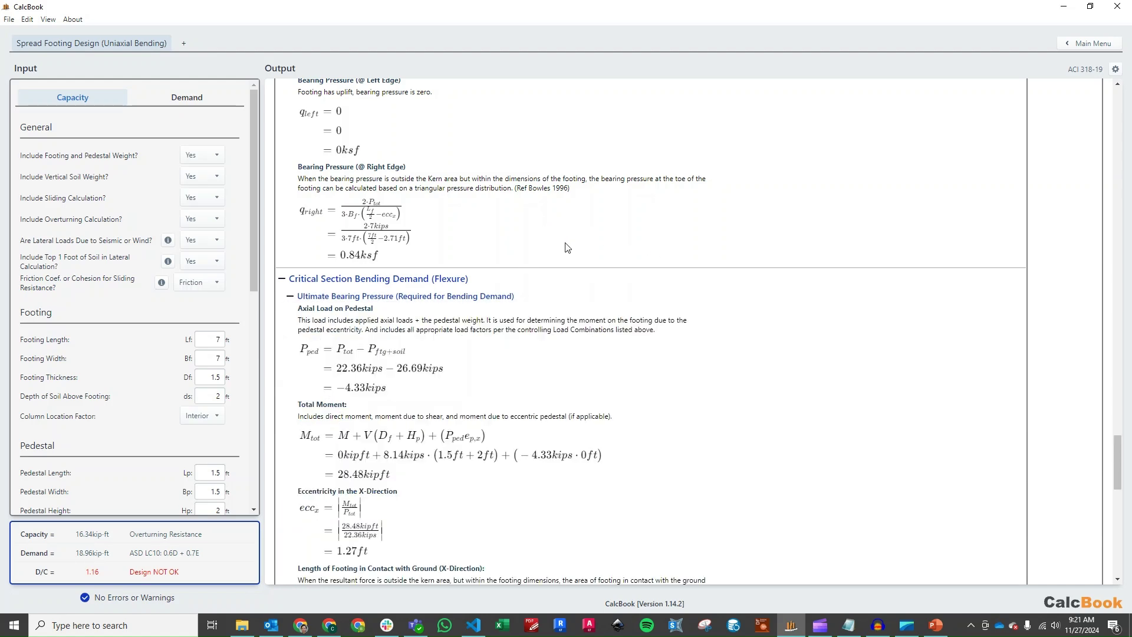
pyautogui.scroll(-2, 568, 246)
pyautogui.scroll(-5, 568, 246)
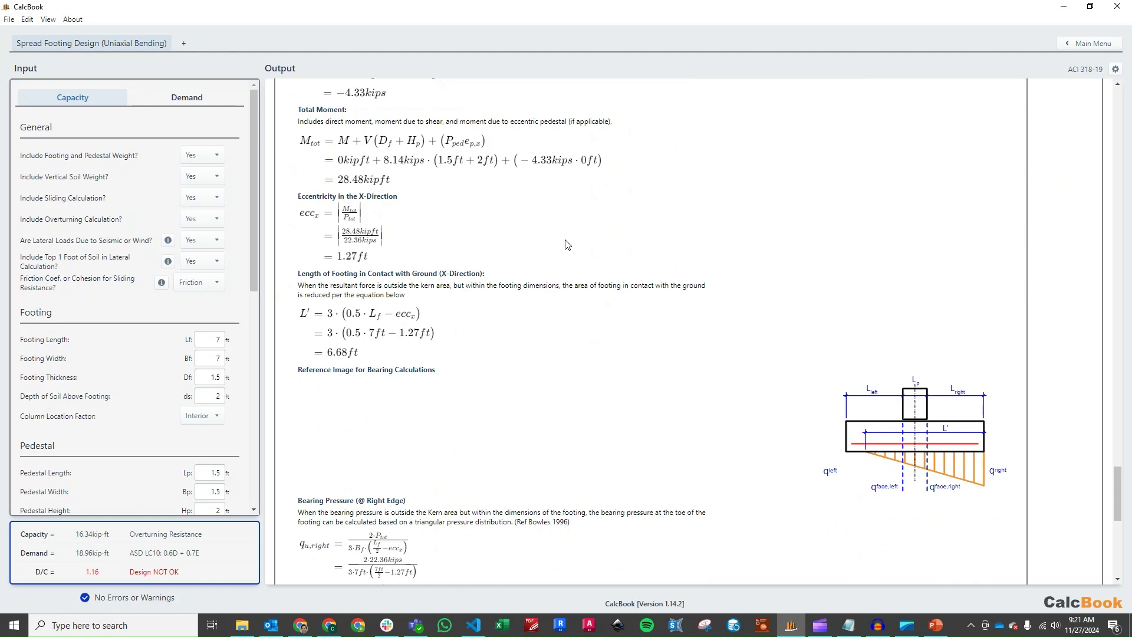
pyautogui.scroll(-3, 563, 244)
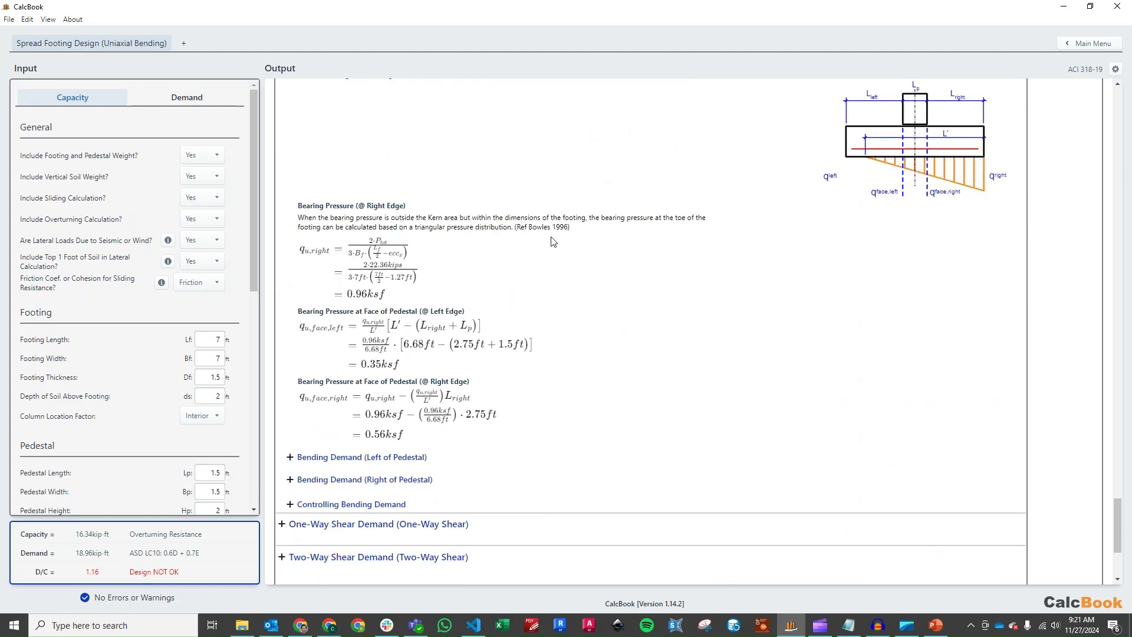
# Step: Expand the bending demand for the left side of the pedestal and examine its force, lever arm and face moment calculations
pyautogui.scroll(-1, 533, 298)
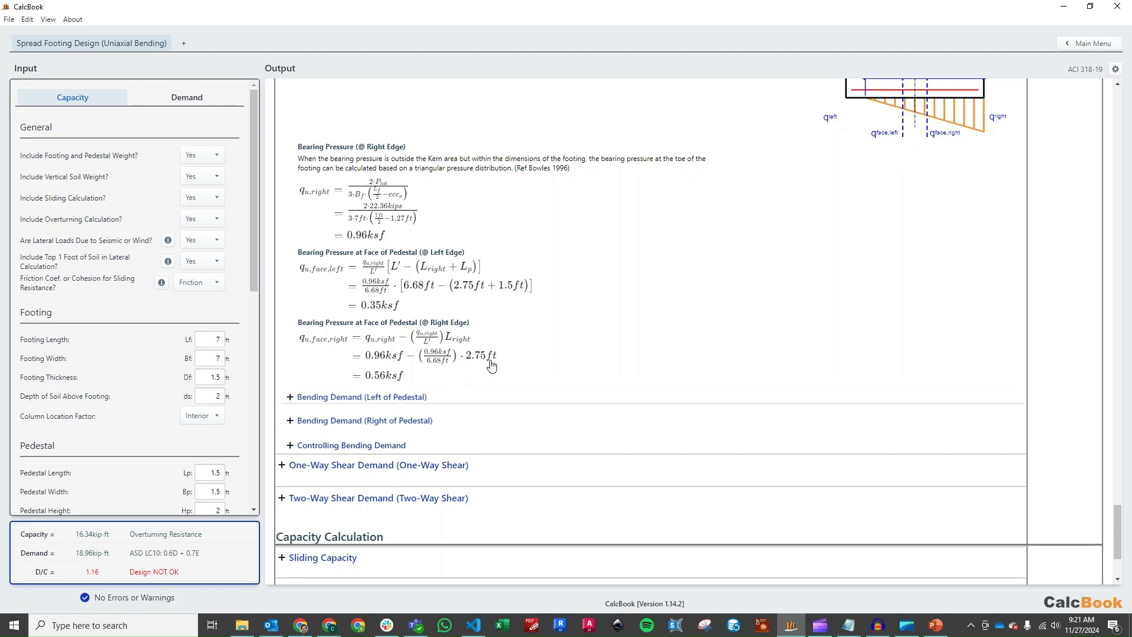
pyautogui.click(511, 396)
pyautogui.scroll(-4, 543, 334)
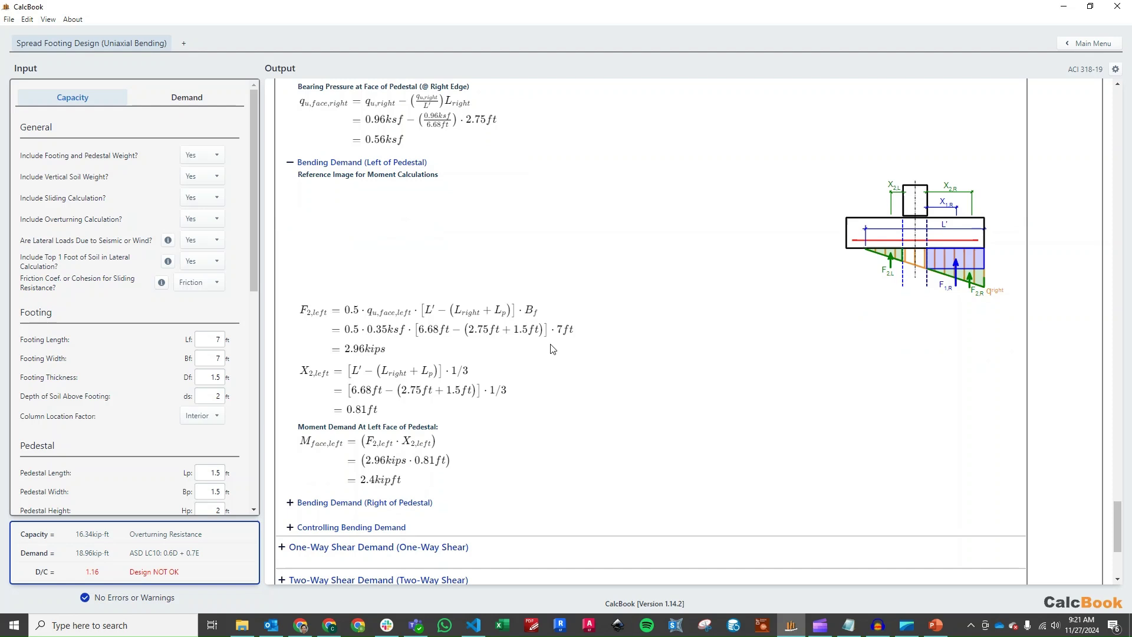
pyautogui.scroll(-1, 552, 349)
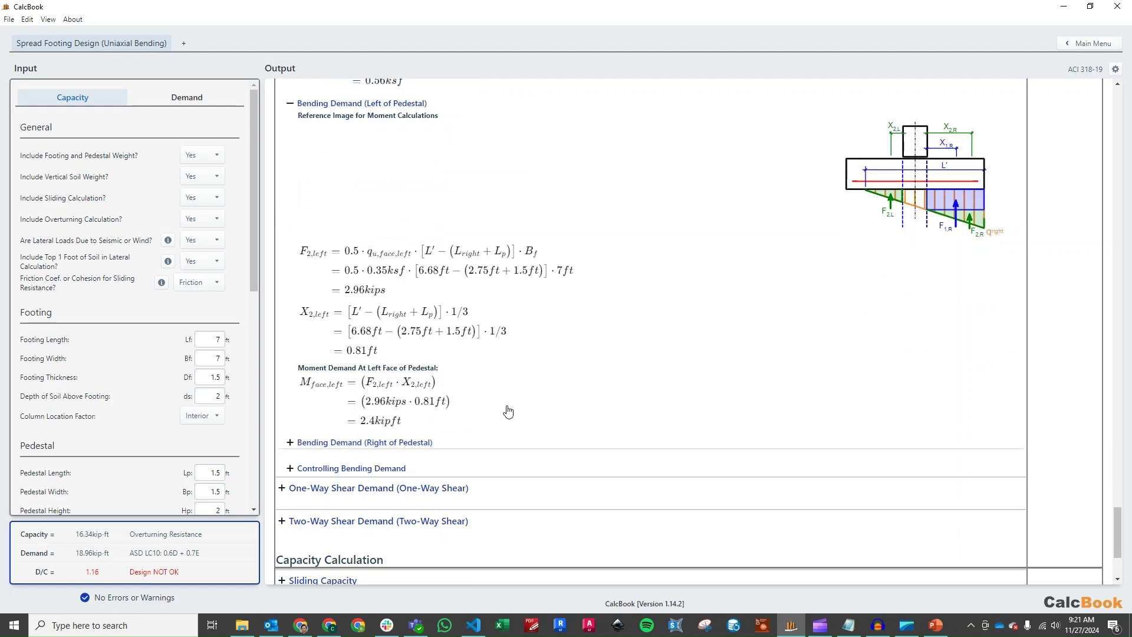
# Step: Expand the bending demand for the right side of the pedestal and the controlling bending demand, and examine the moment calculations
pyautogui.click(399, 471)
pyautogui.scroll(-3, 424, 439)
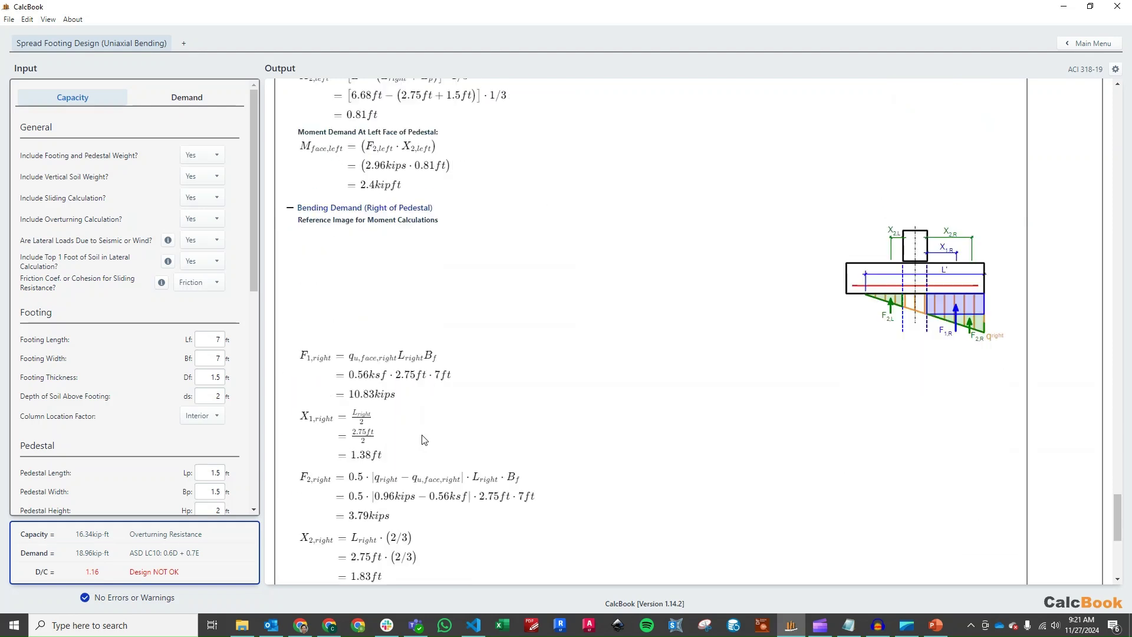
pyautogui.scroll(-4, 424, 439)
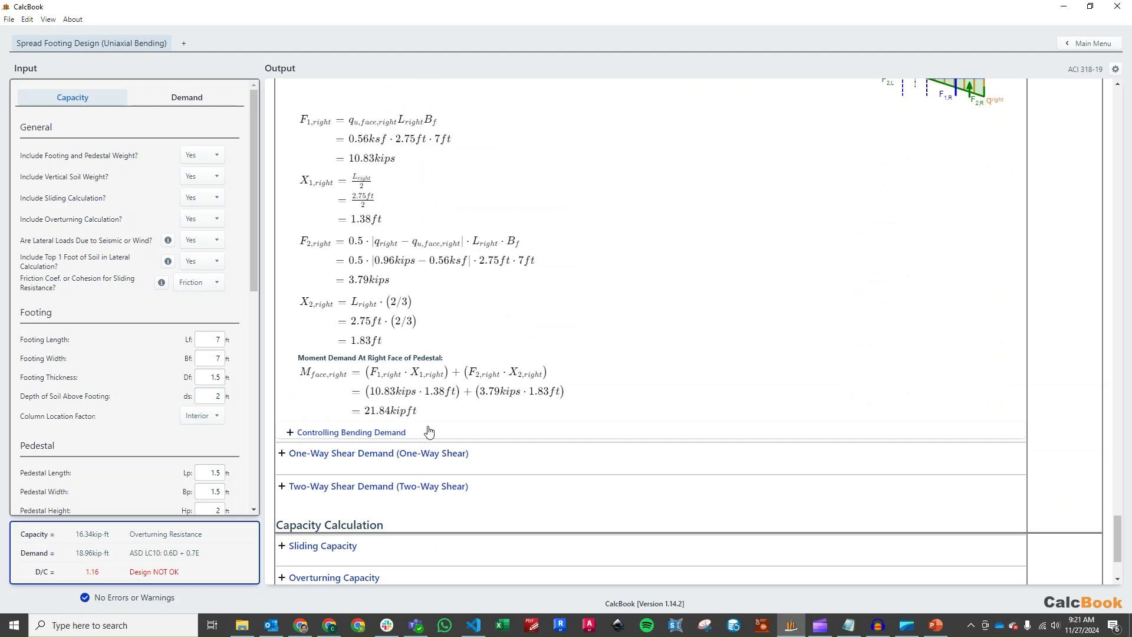
pyautogui.click(460, 434)
pyautogui.scroll(-2, 480, 352)
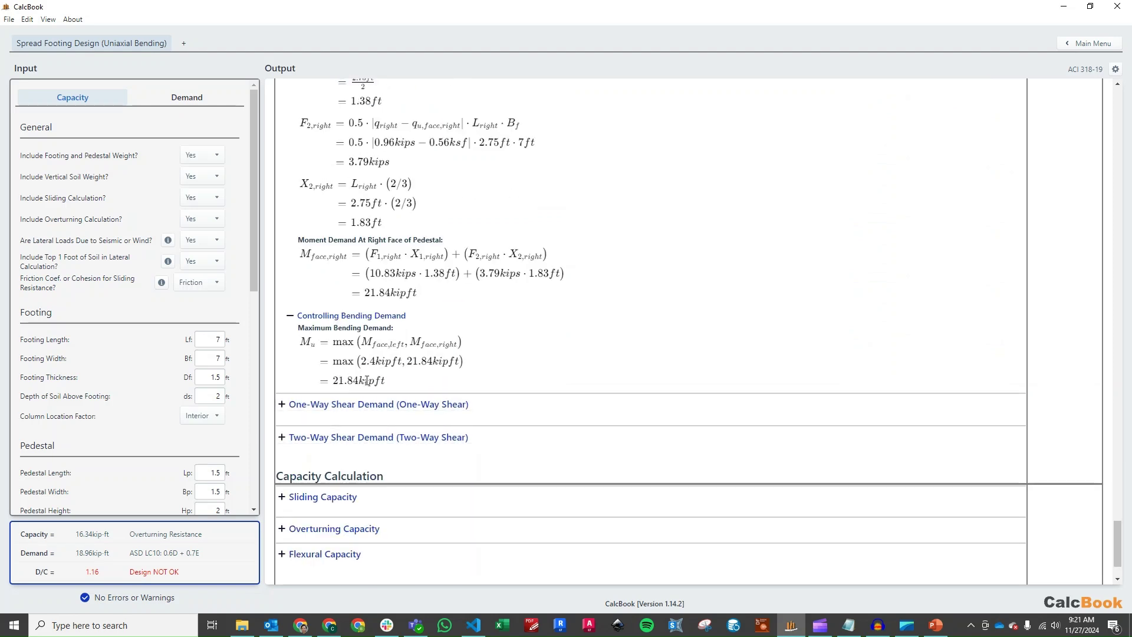
# Step: Expand the One-Way Shear Demand and examine its controlling one-way shear calculation
pyautogui.click(478, 403)
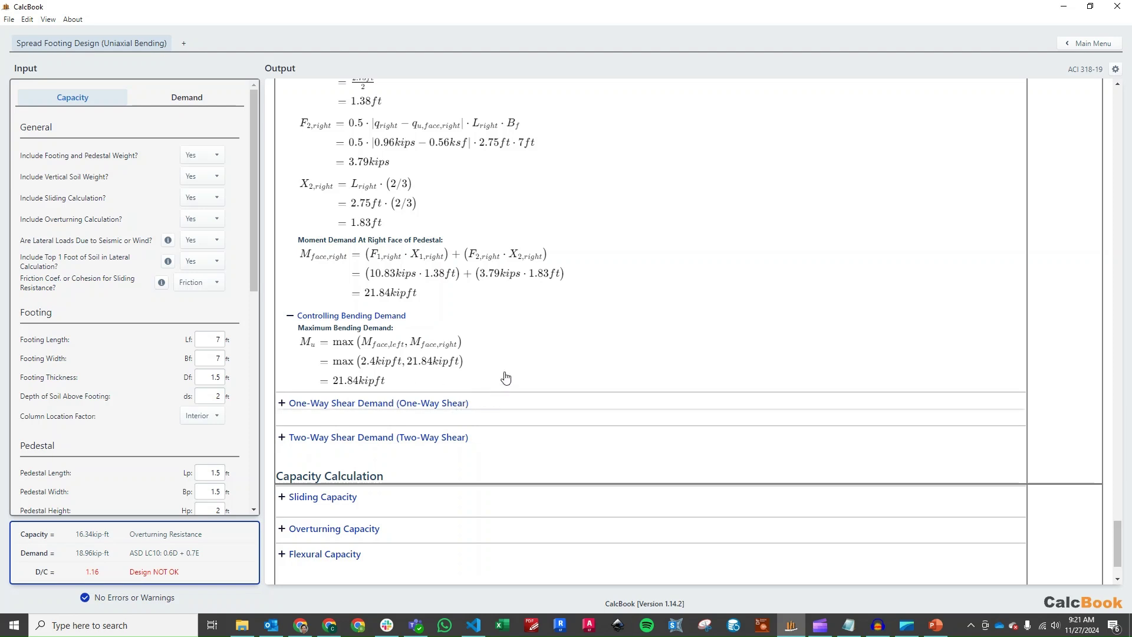
pyautogui.scroll(-1, 513, 294)
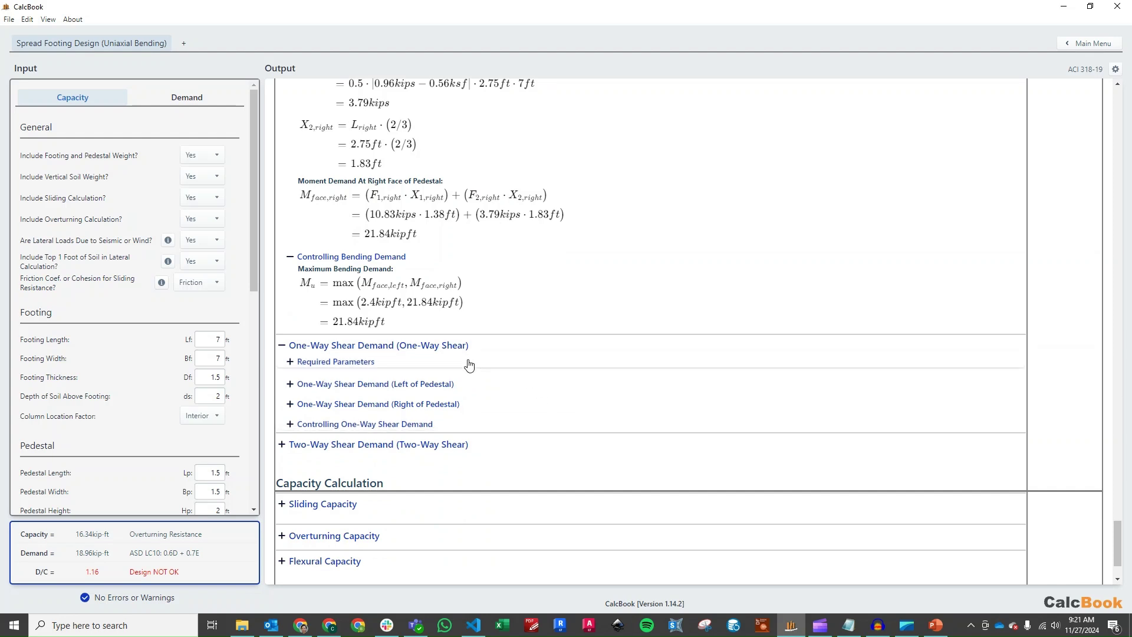
pyautogui.scroll(-1, 519, 380)
pyautogui.click(520, 369)
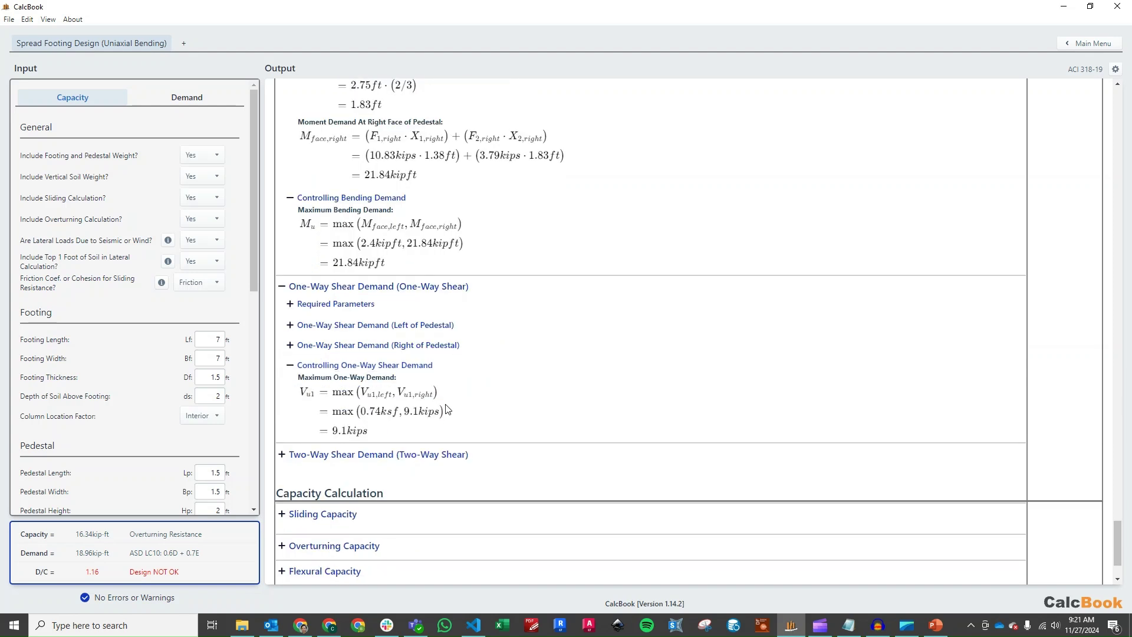
# Step: Expand the Two-Way Shear Demand and examine its average bearing pressure and punching shear calculation
pyautogui.scroll(-1, 466, 419)
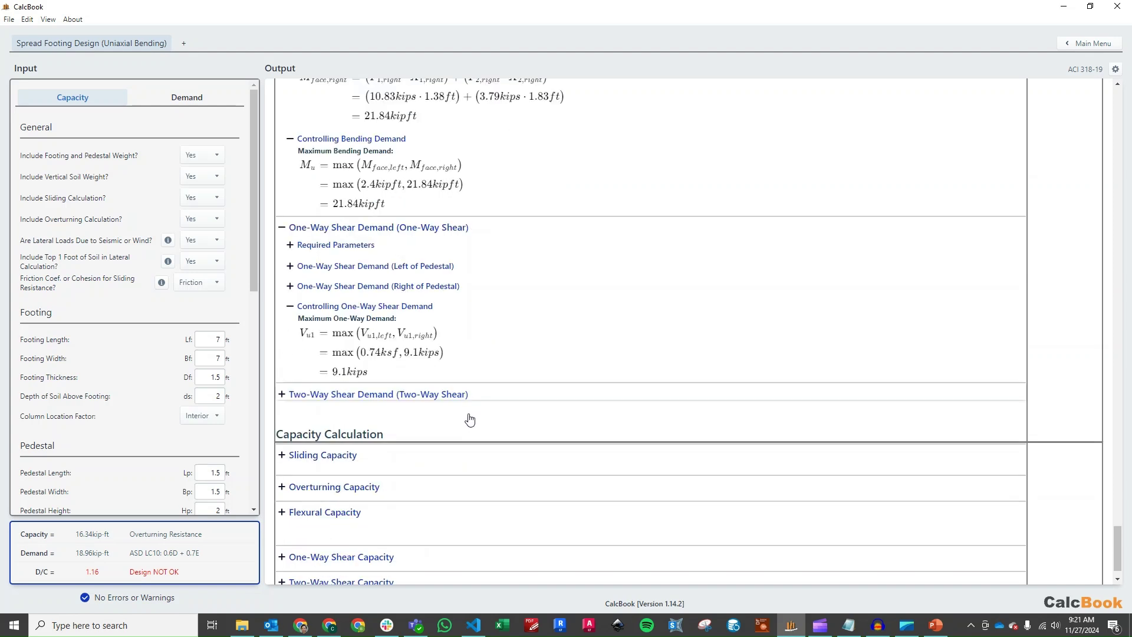
pyautogui.click(377, 394)
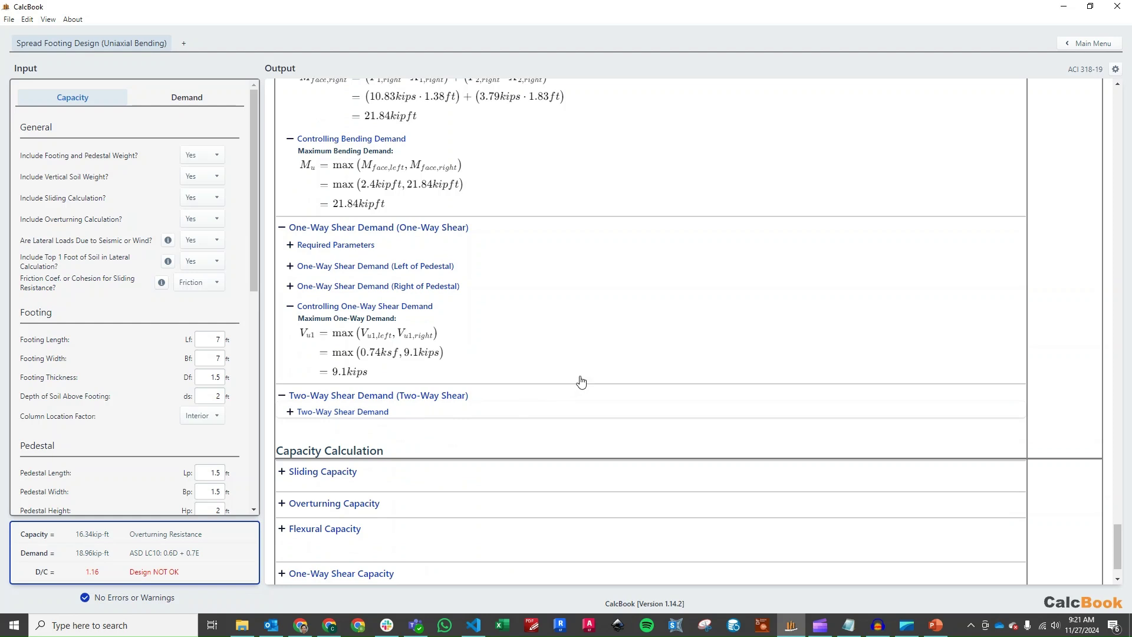
pyautogui.click(586, 411)
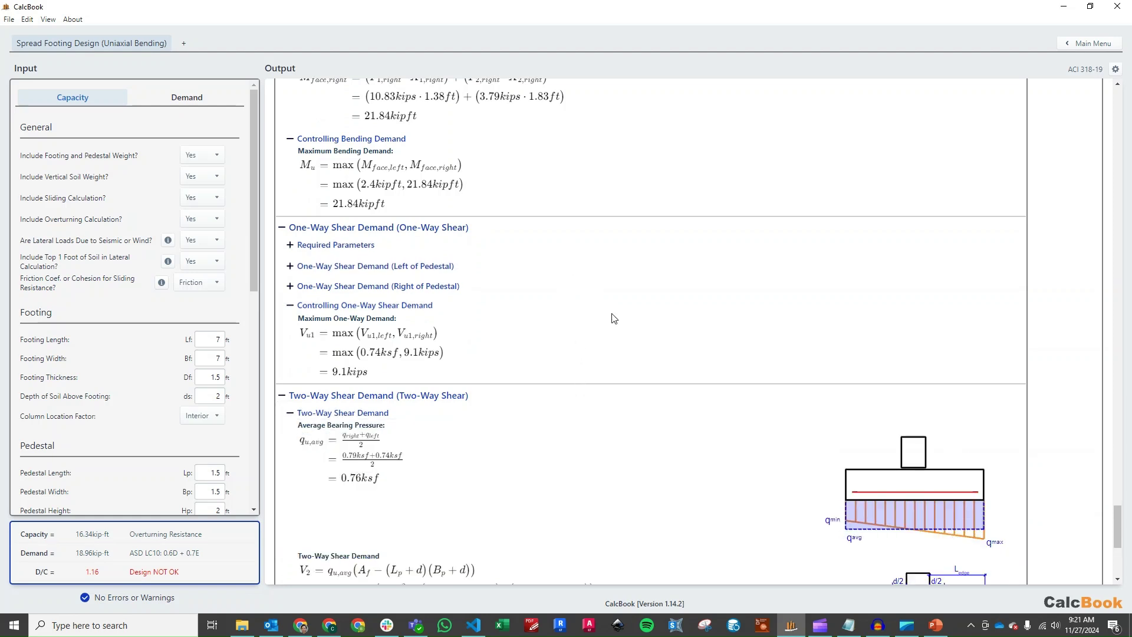
pyautogui.scroll(-3, 618, 318)
pyautogui.scroll(-2, 619, 318)
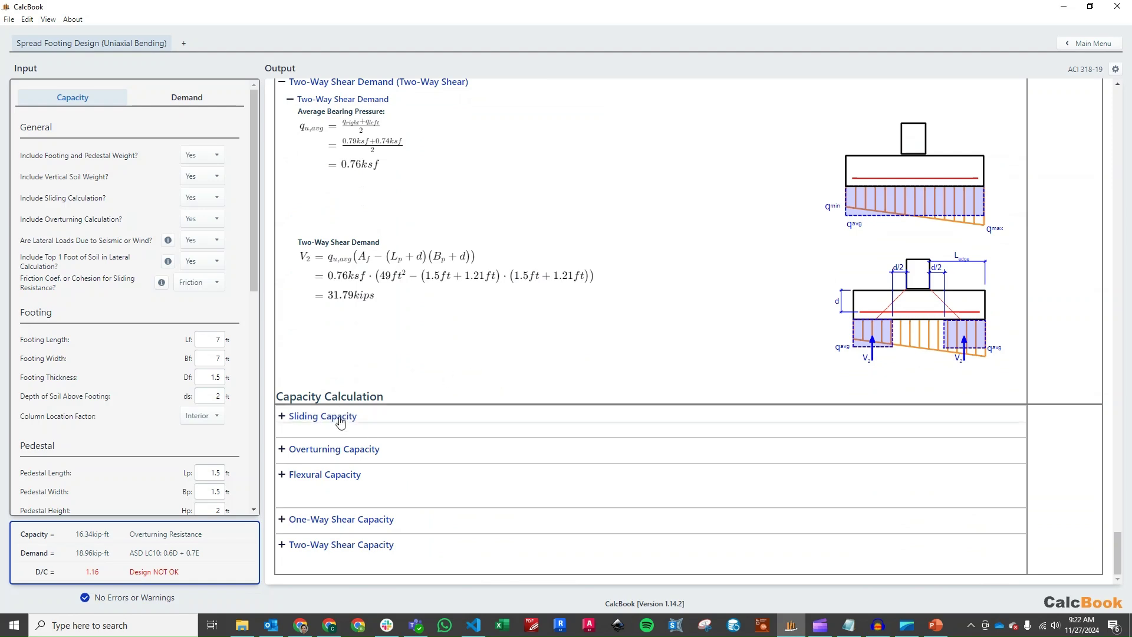
# Step: Expand the Sliding Capacity calculation and examine the soil depth and lateral earth pressures, enlarging the pressure diagrams for the top and bottom of footing
pyautogui.click(348, 435)
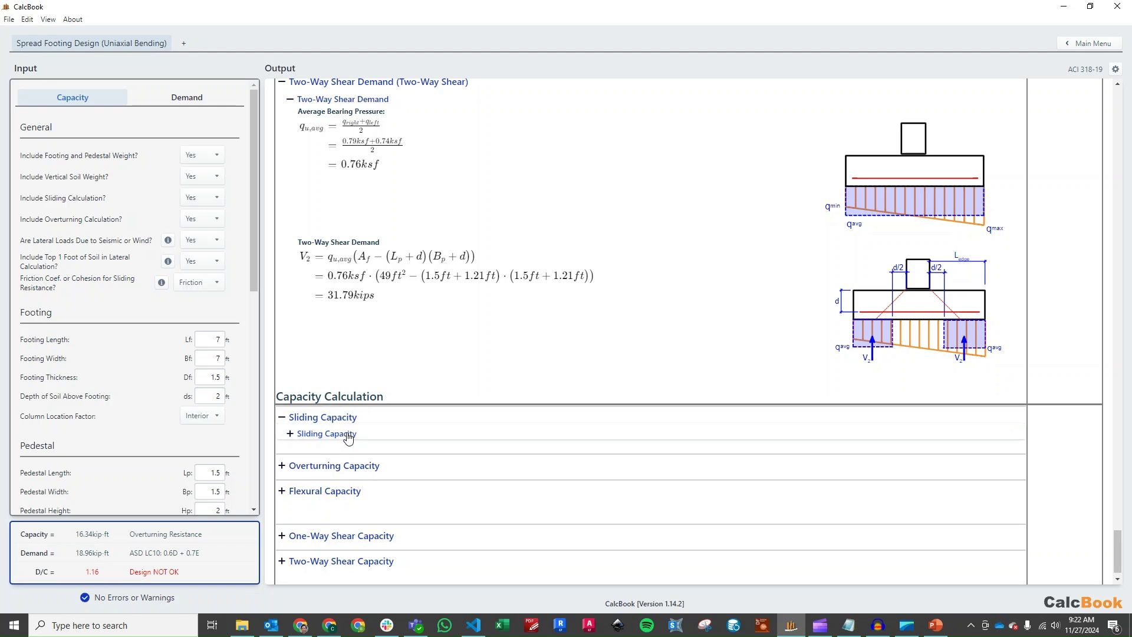
pyautogui.click(348, 435)
pyautogui.scroll(-4, 519, 361)
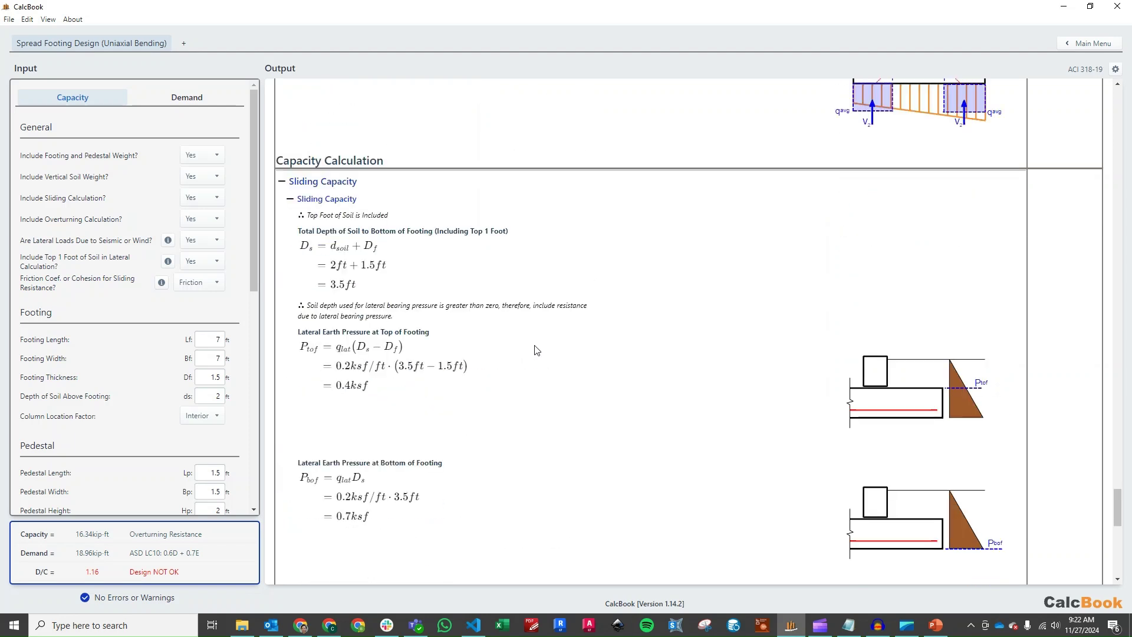
pyautogui.scroll(-1, 537, 350)
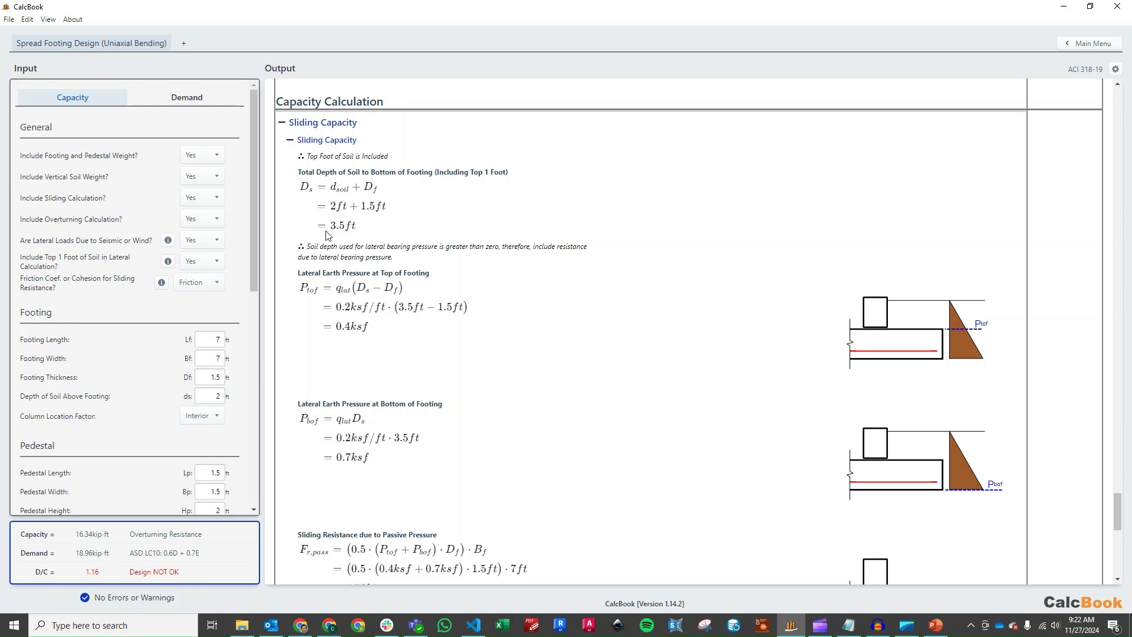
pyautogui.scroll(-1, 372, 230)
pyautogui.scroll(-1, 467, 221)
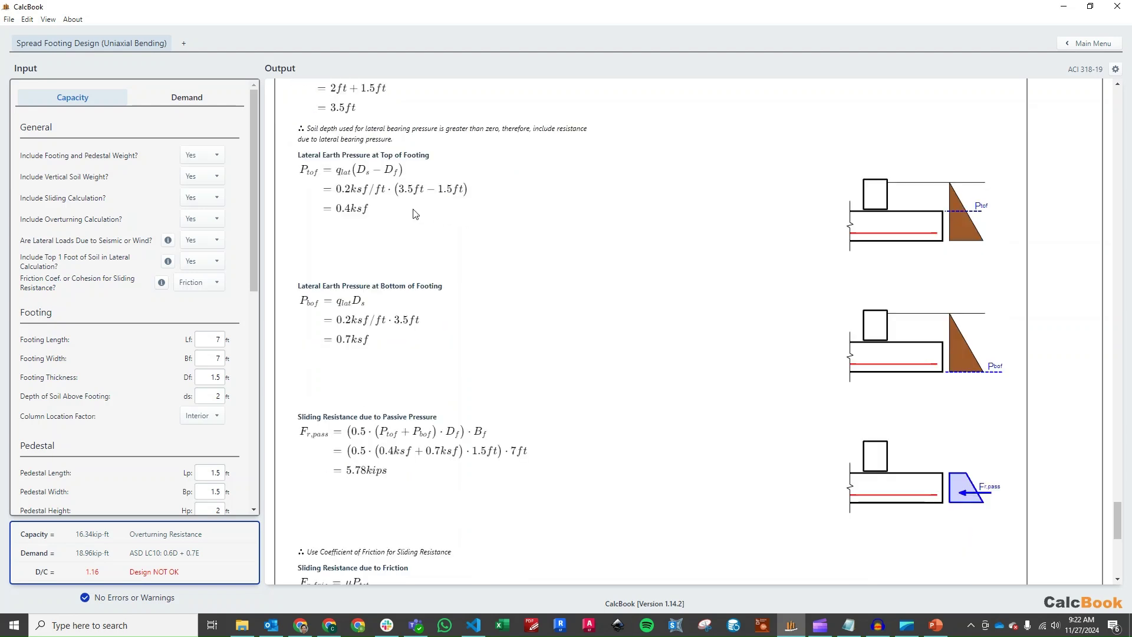
pyautogui.click(900, 251)
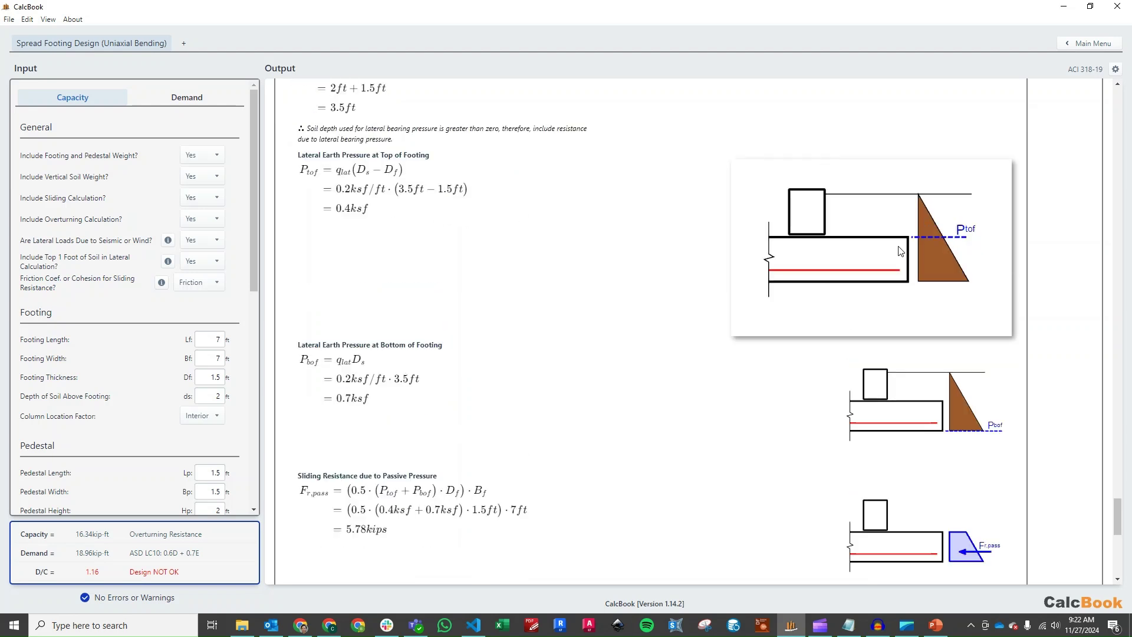
pyautogui.moveTo(890, 414)
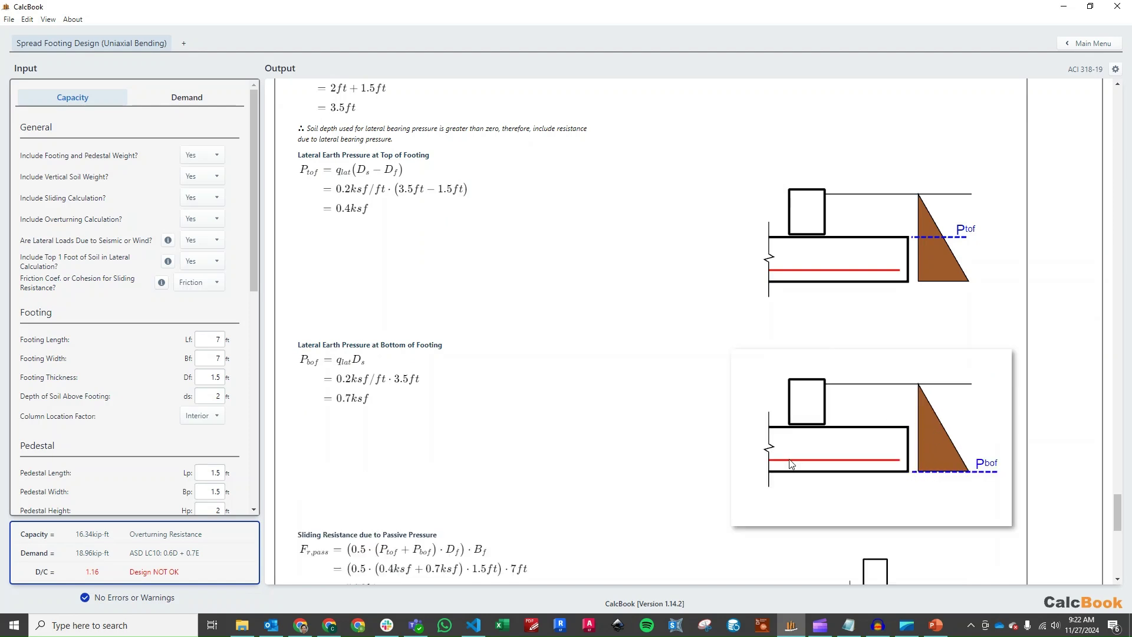
# Step: Examine the passive, friction and total sliding resistance, along with the factor of safety against sliding
pyautogui.scroll(-4, 563, 361)
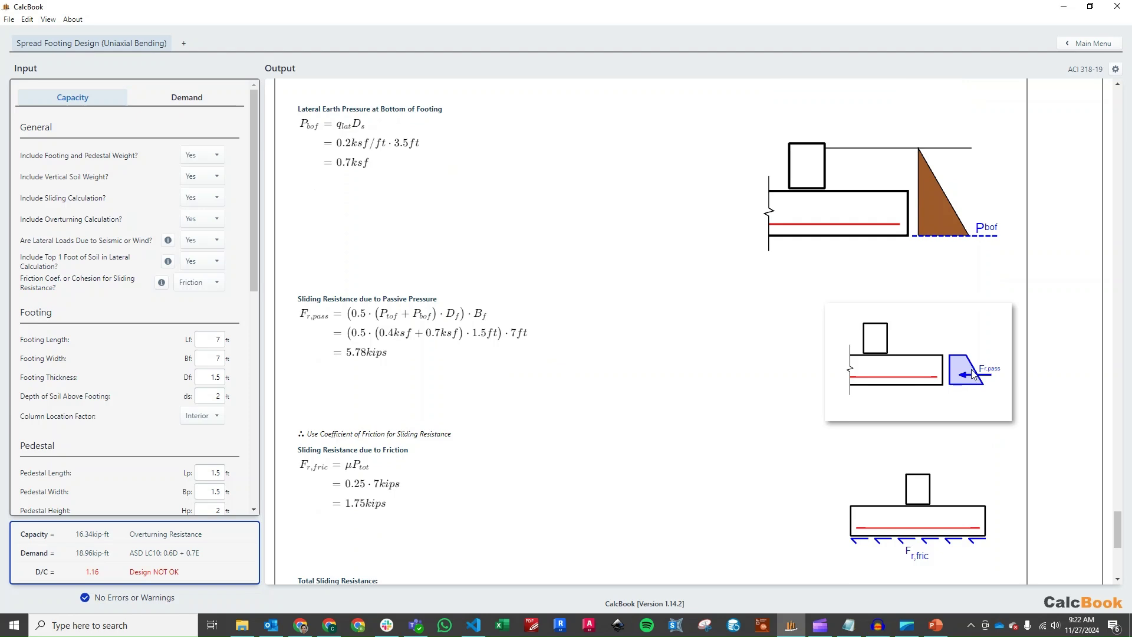
pyautogui.scroll(-1, 966, 377)
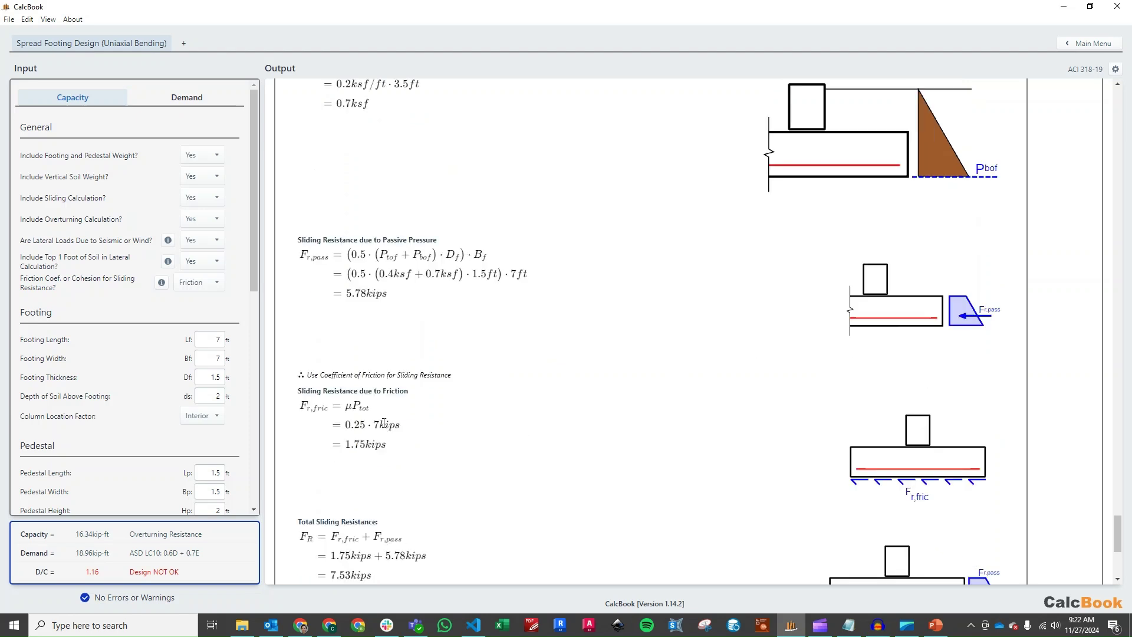
pyautogui.scroll(-1, 434, 426)
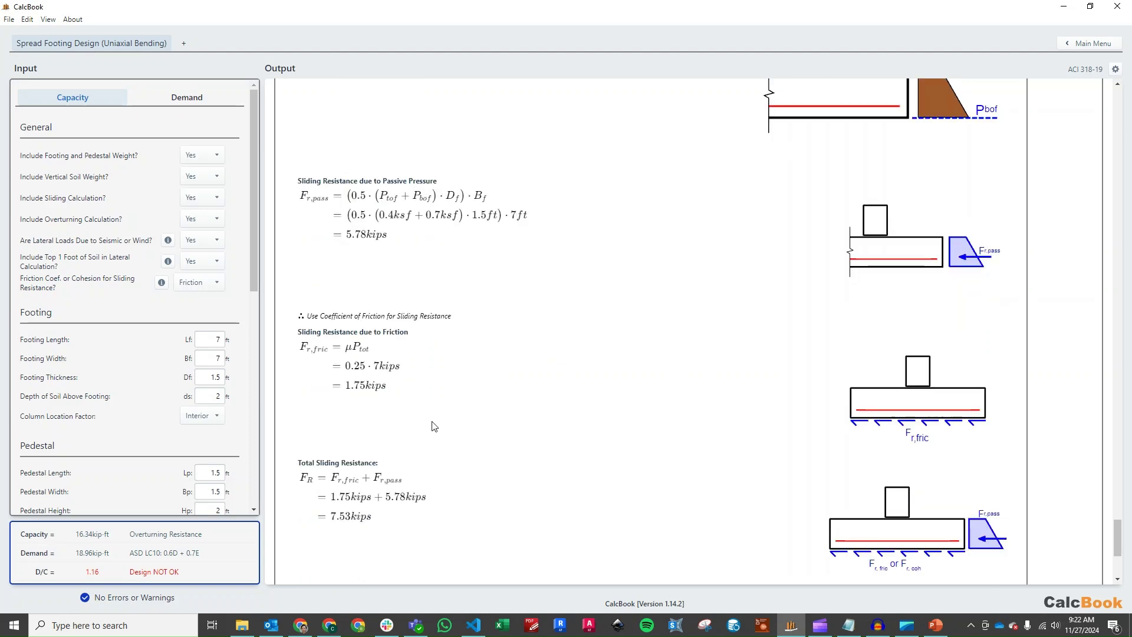
pyautogui.scroll(-2, 444, 401)
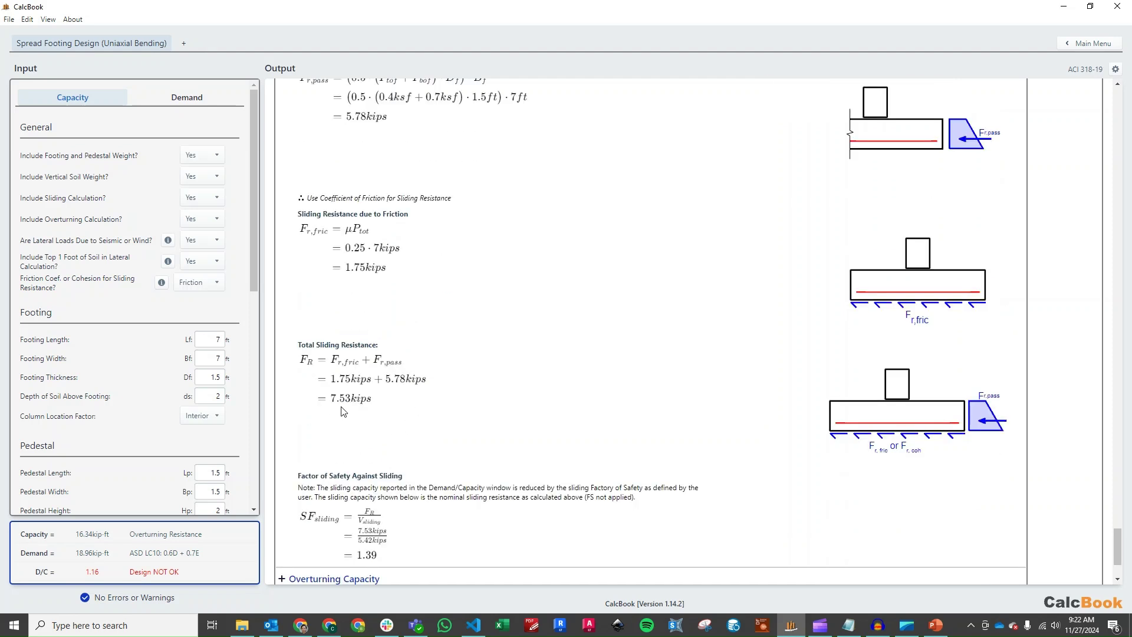
pyautogui.scroll(-2, 424, 402)
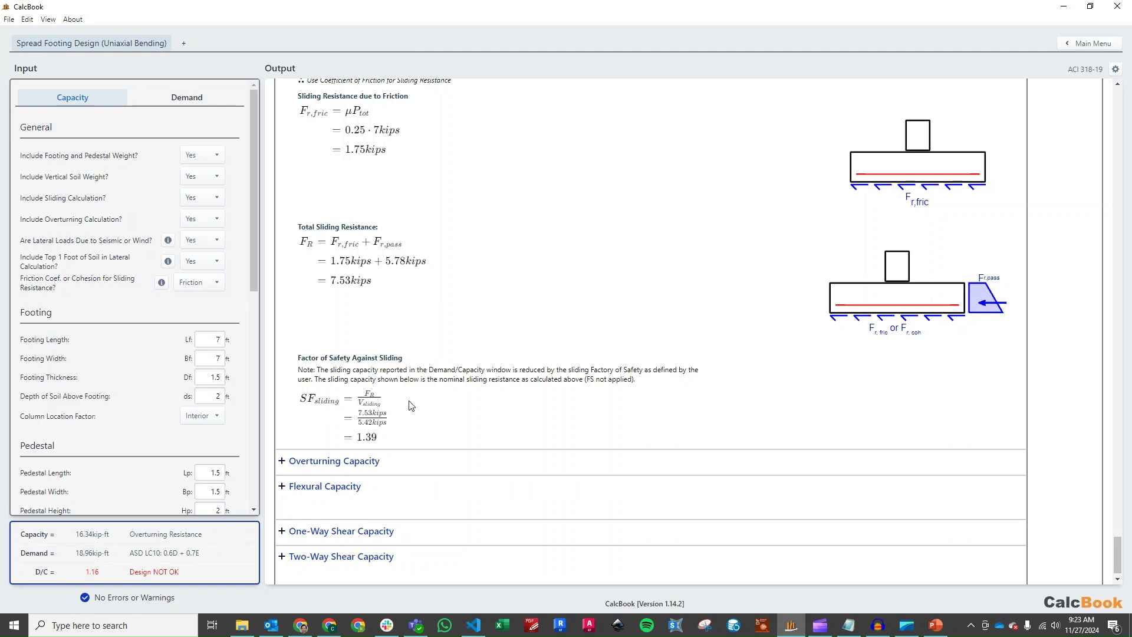
# Step: Expand the Overturning Capacity calculation and examine the overturning moment, resisting moment and factor of safety against overturning
pyautogui.click(360, 460)
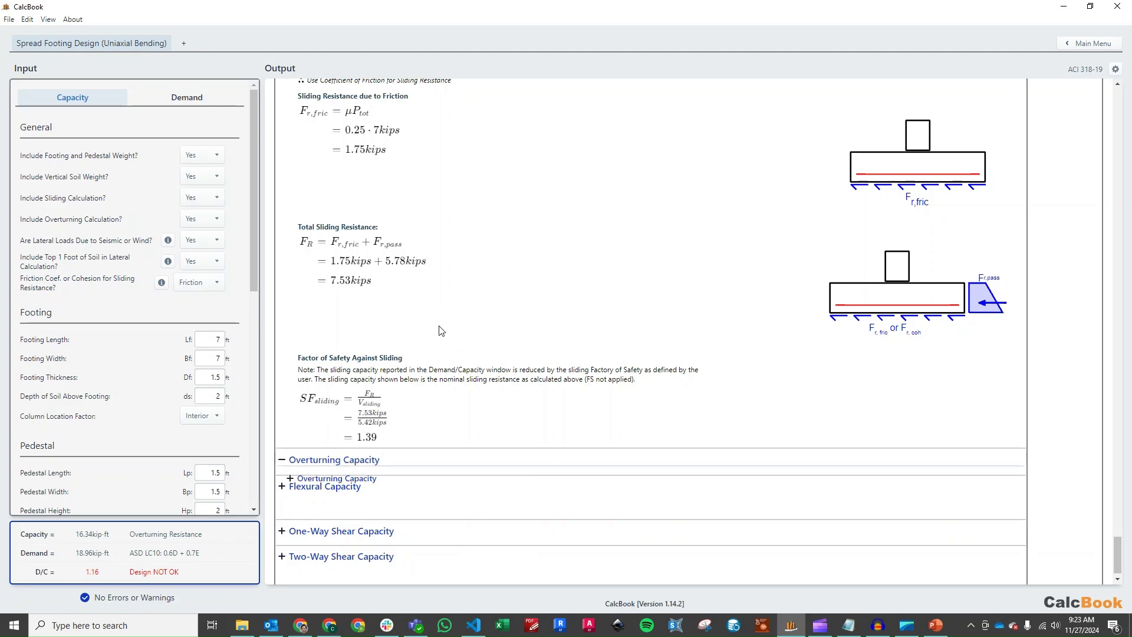
pyautogui.scroll(-1, 442, 327)
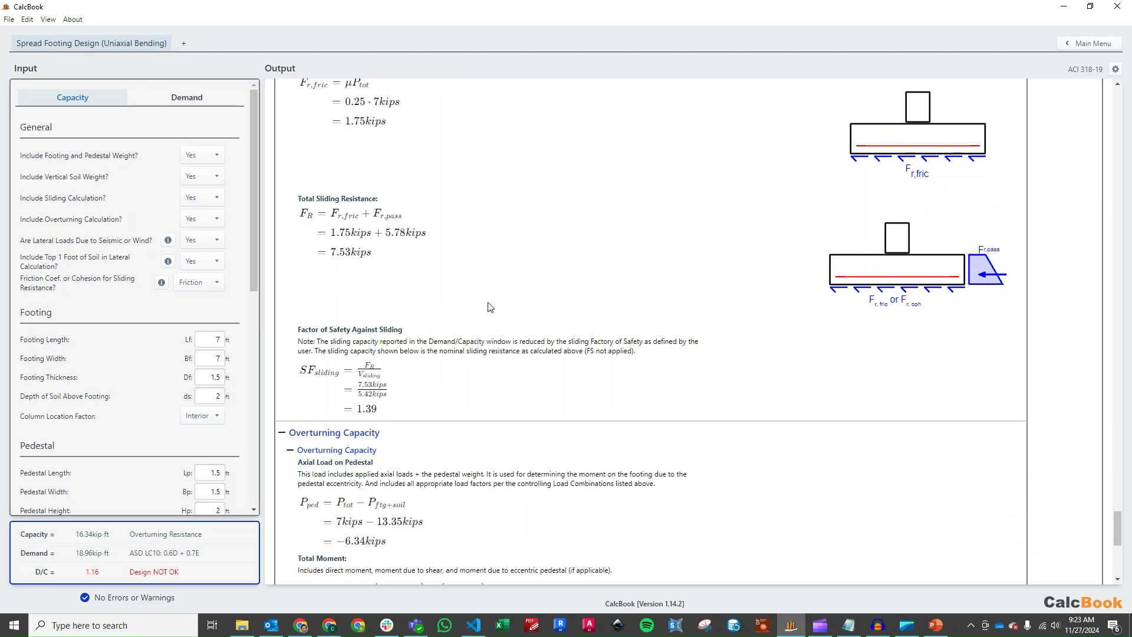
pyautogui.scroll(-5, 488, 307)
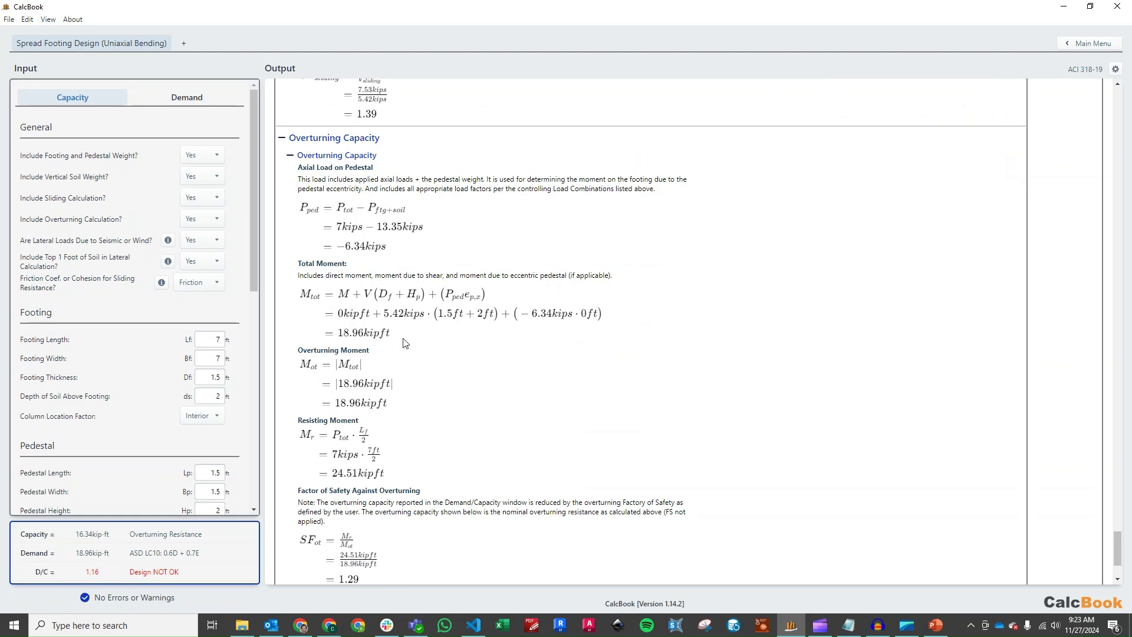
pyautogui.scroll(-2, 411, 340)
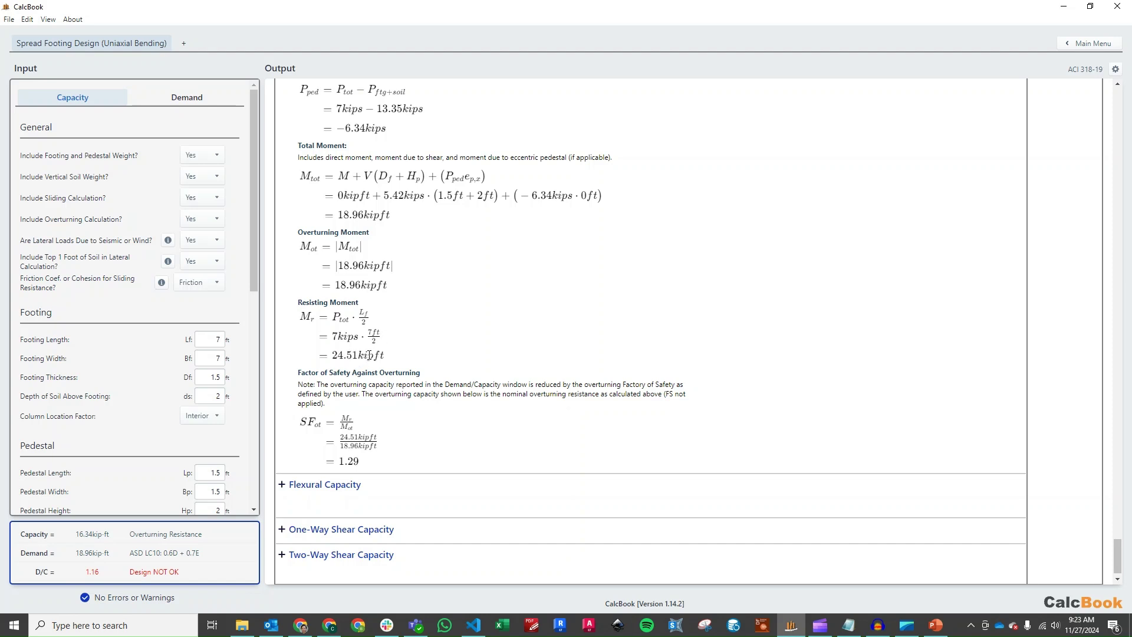
pyautogui.scroll(-1, 417, 360)
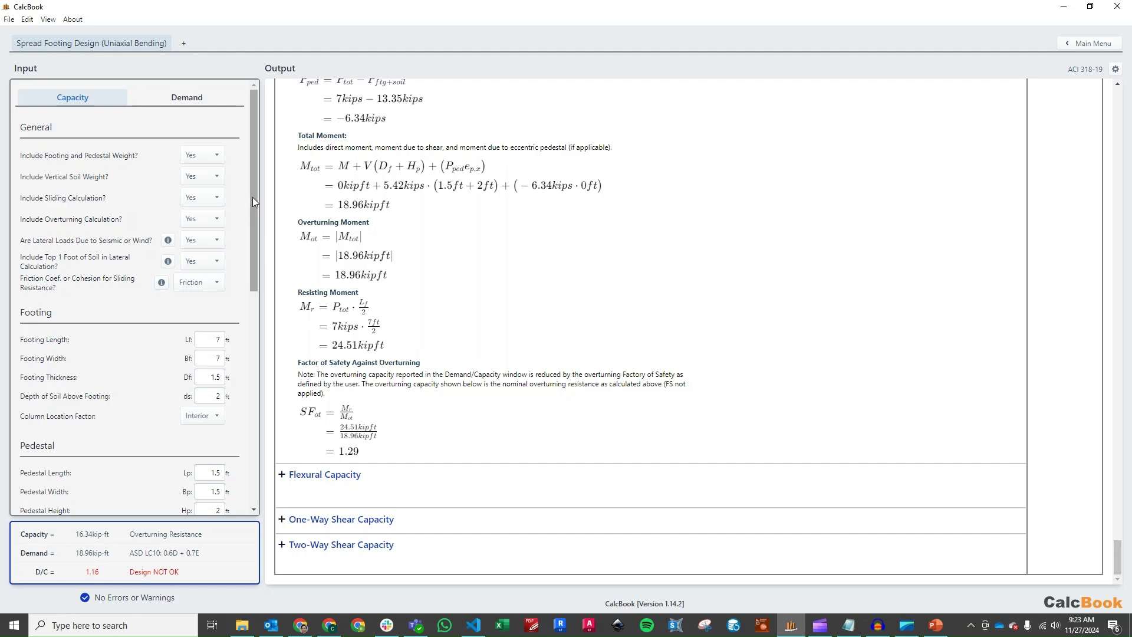
# Step: Set the footing length and the footing width to 8 ft each
pyautogui.moveTo(254, 198); pyautogui.dragTo(259, 218)
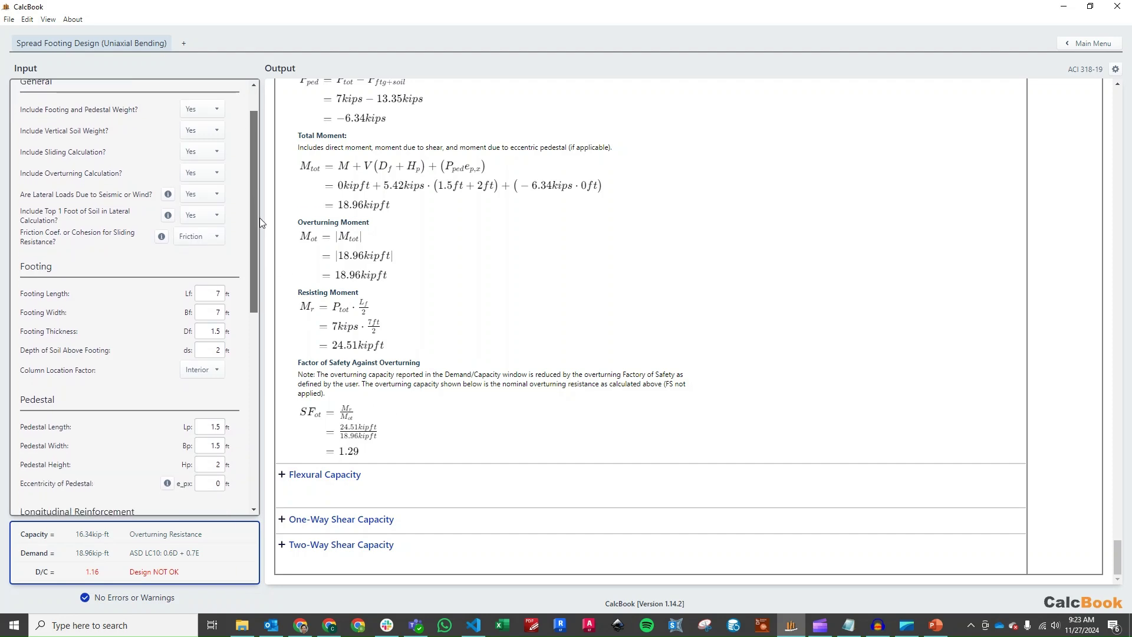
pyautogui.click(209, 291)
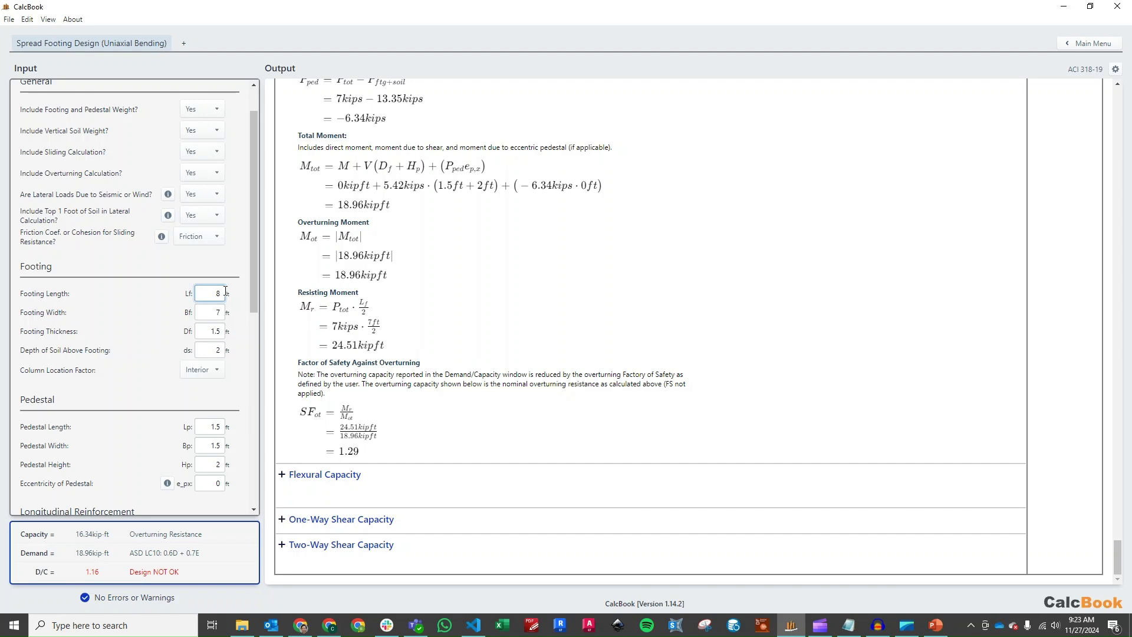
pyautogui.press('Tab')
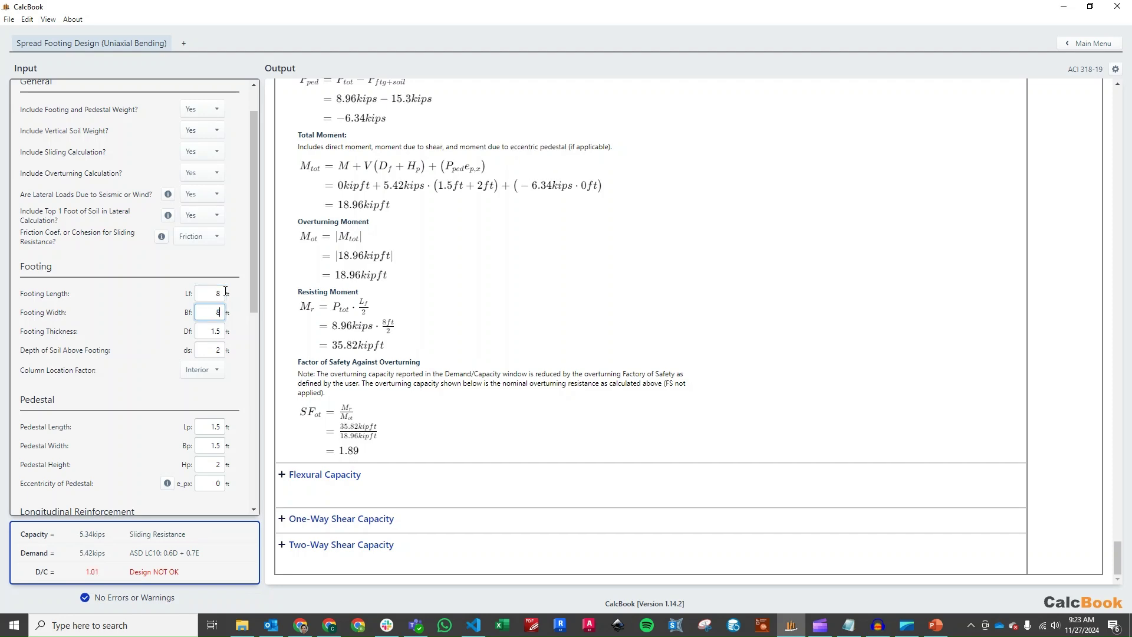
pyautogui.write('8')
pyautogui.press('Tab')
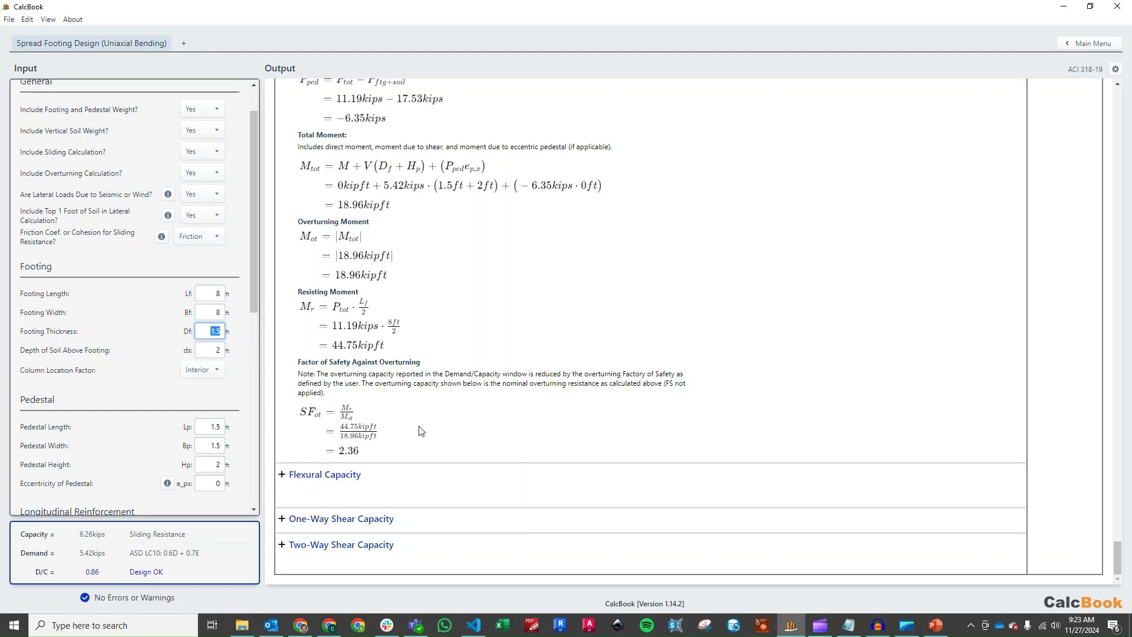
# Step: Review the recalculated sliding and overturning factors of safety for the resized footing
pyautogui.scroll(3, 423, 430)
pyautogui.scroll(3, 422, 430)
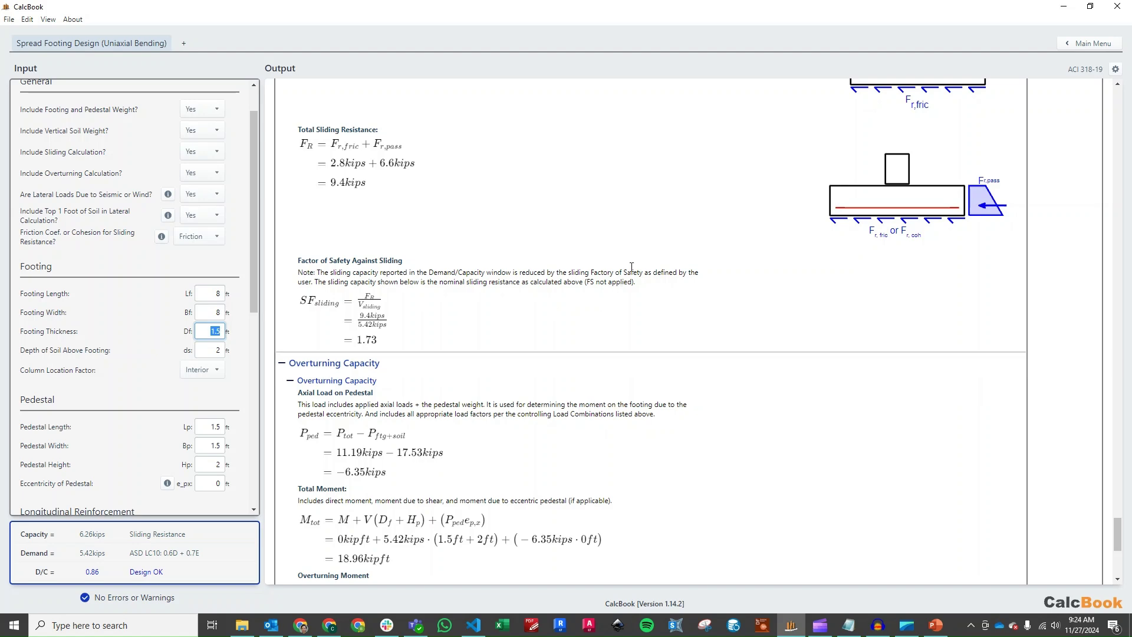
pyautogui.scroll(-6, 631, 267)
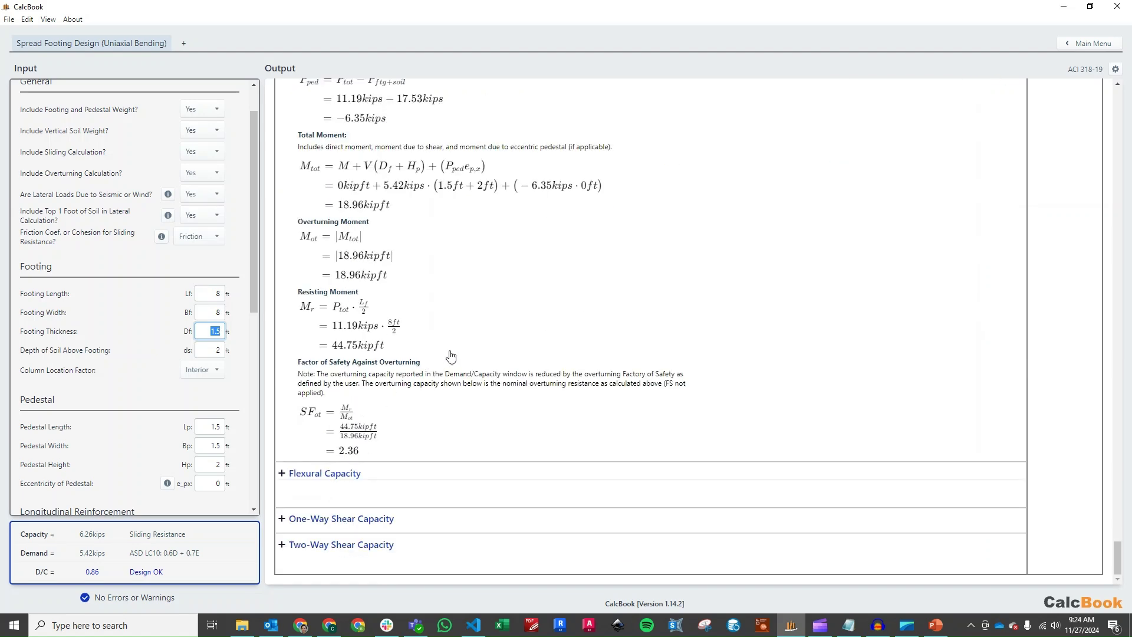
# Step: Expand the Flexural Capacity calculation and examine the strain diagram values, including compression block depth, beta value, neutral axis distance and net tensile strains
pyautogui.scroll(-3, 465, 354)
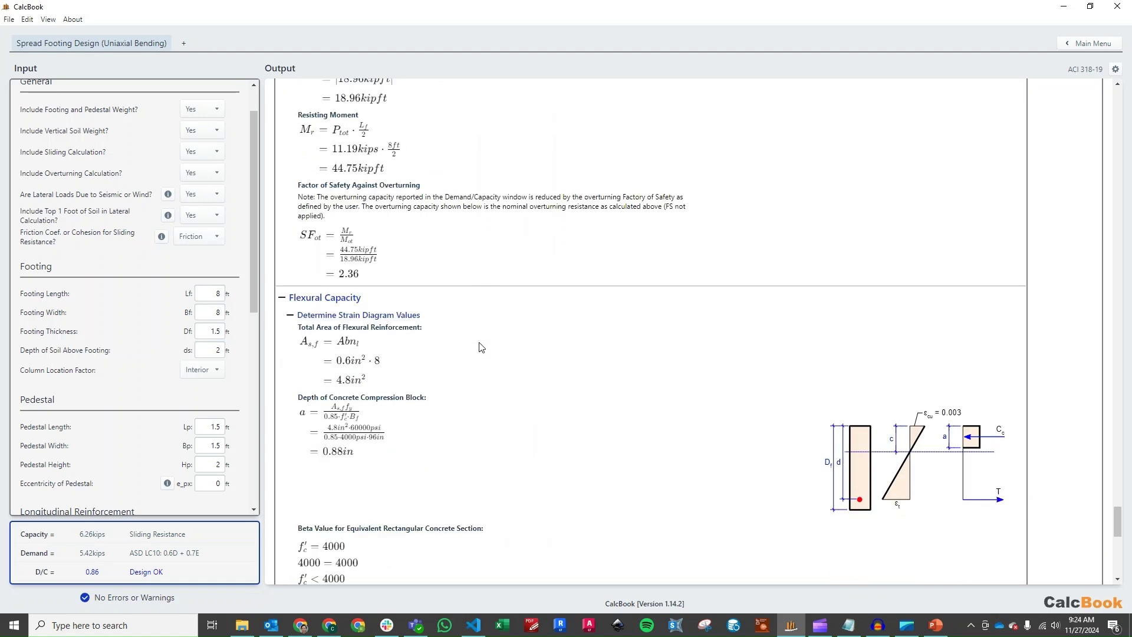
pyautogui.scroll(-3, 482, 347)
pyautogui.scroll(-7, 484, 351)
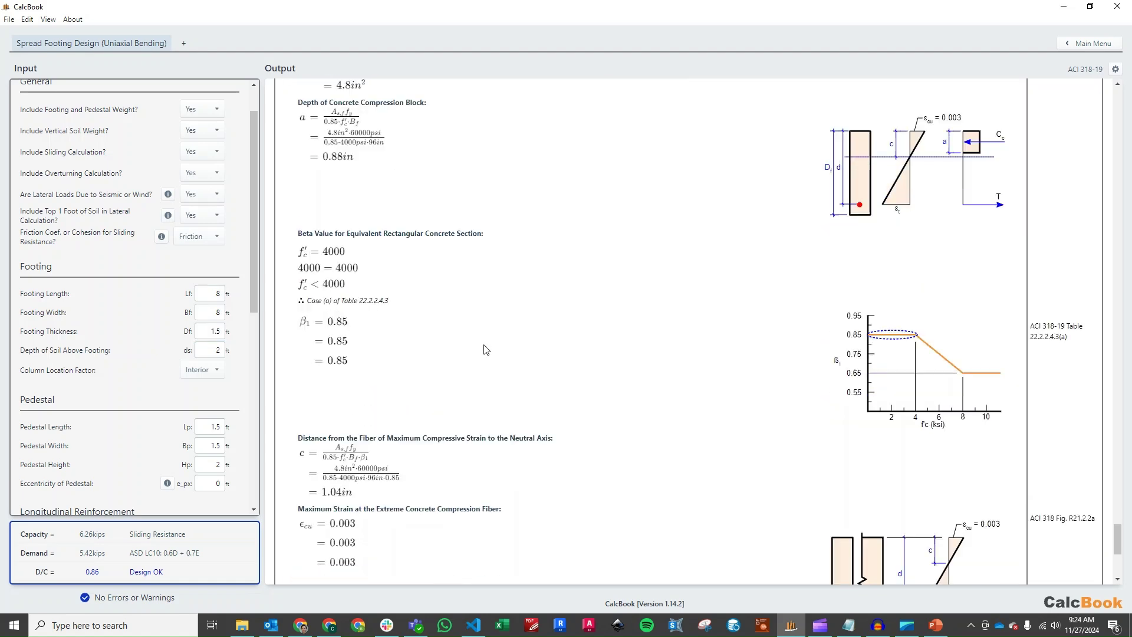
pyautogui.scroll(-1, 492, 351)
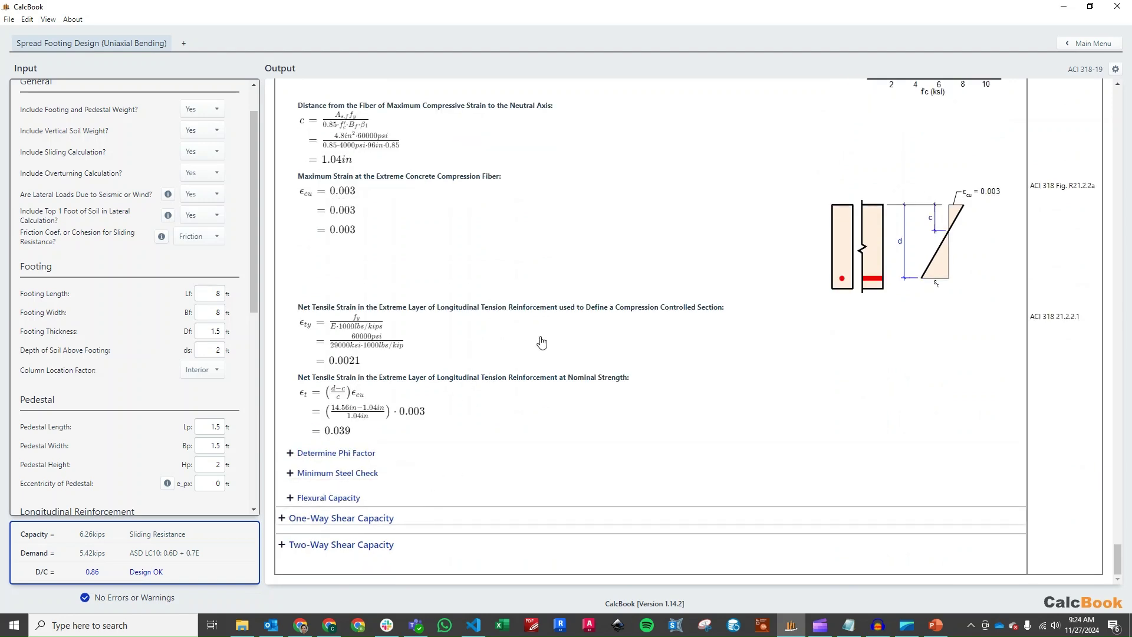
# Step: Expand the One-Way Shear Capacity calculation and examine the concrete contribution, nominal capacity and design one-way shear strength
pyautogui.click(401, 521)
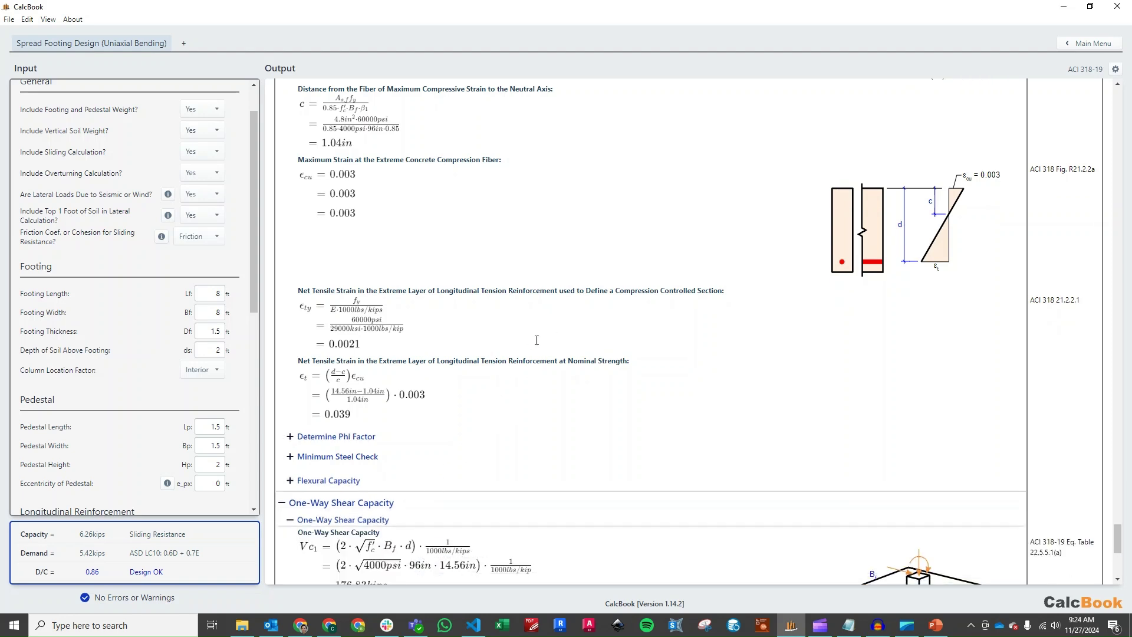
pyautogui.scroll(-5, 593, 301)
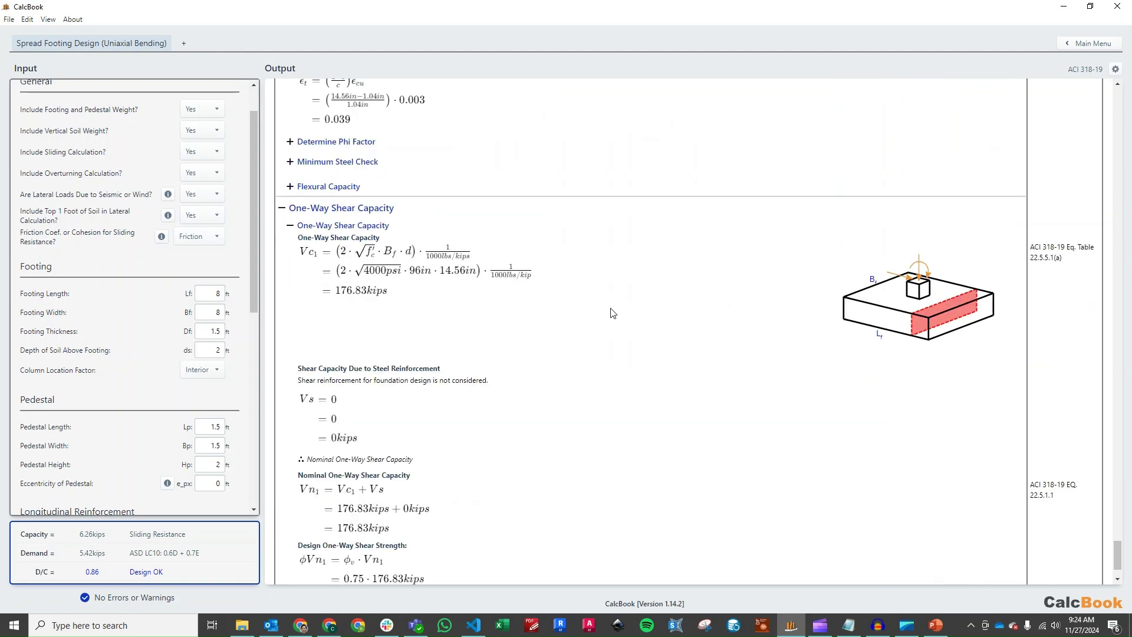
pyautogui.scroll(-2, 613, 310)
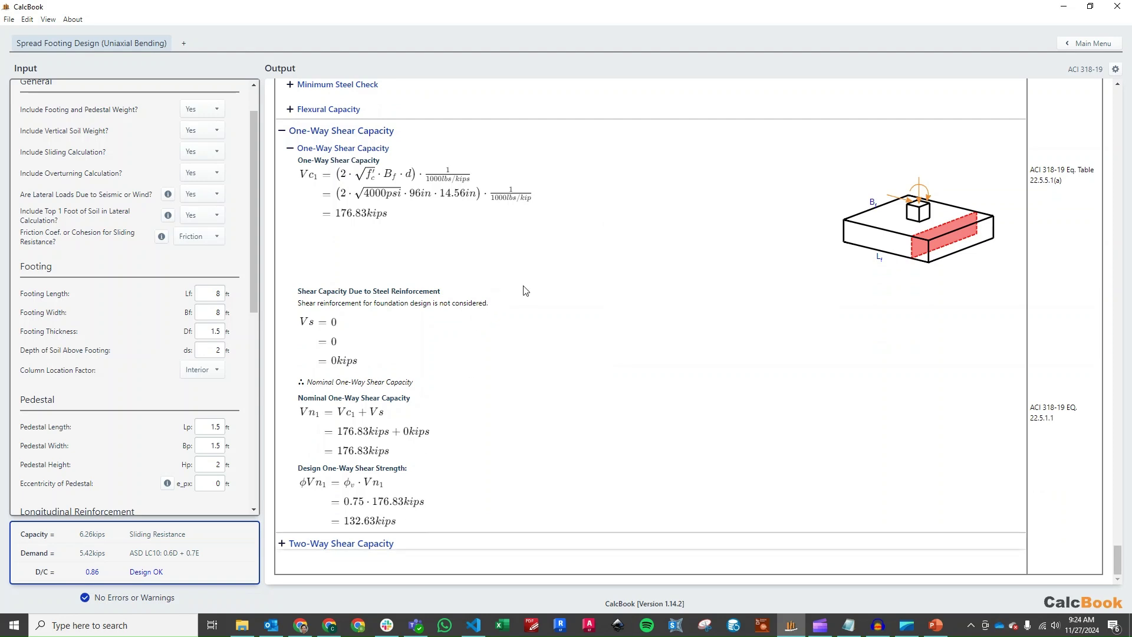
# Step: Expand the Two-Way Shear Capacity calculation and examine the punching shear perimeter and the governing minimum of the two-way shear capacities
pyautogui.scroll(-7, 531, 292)
pyautogui.scroll(-3, 530, 295)
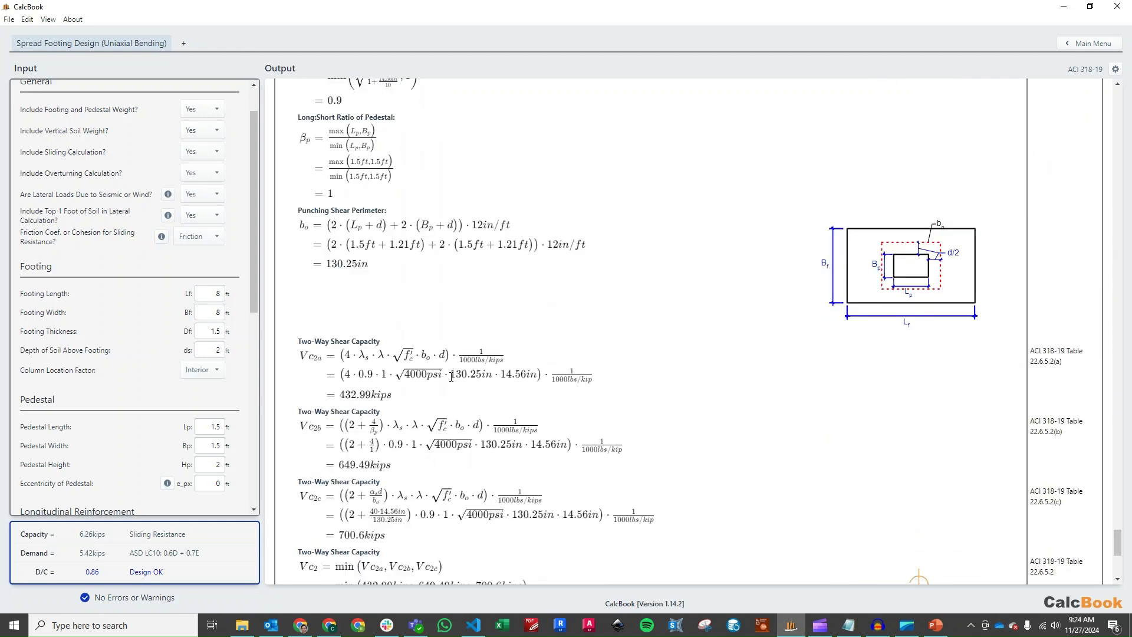
pyautogui.scroll(-2, 422, 442)
pyautogui.scroll(-3, 465, 429)
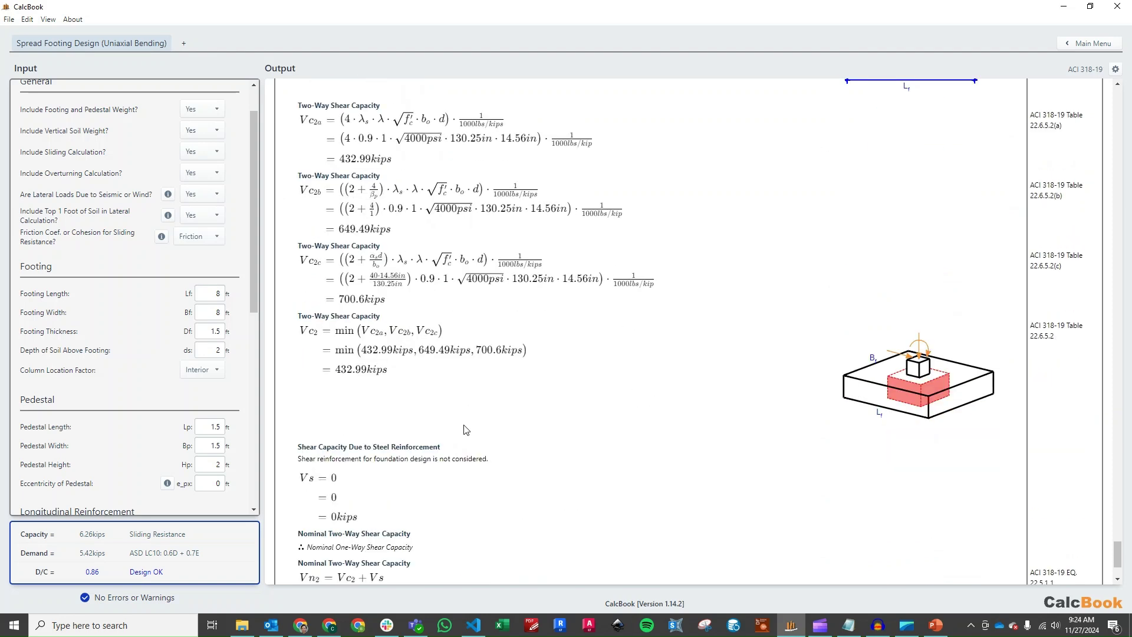